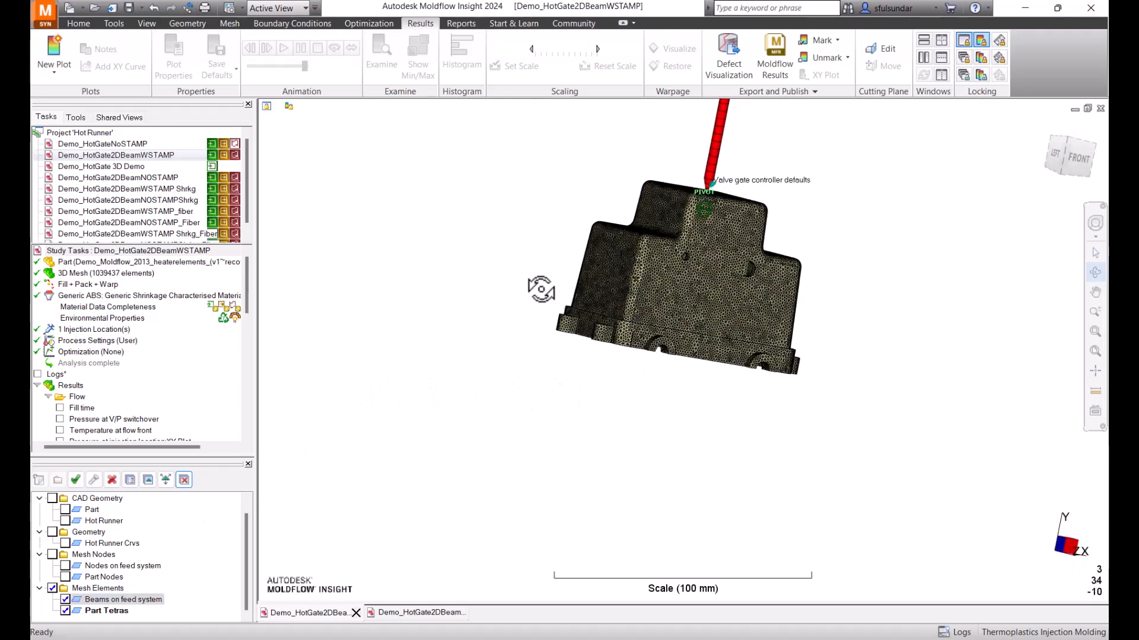
mouse_move(627, 324)
middle_down()
mouse_move(568, 405)
mouse_move(591, 352)
mouse_move(551, 397)
mouse_move(543, 221)
mouse_move(557, 246)
mouse_move(703, 375)
middle_up()
scroll(592, 353, up, 3)
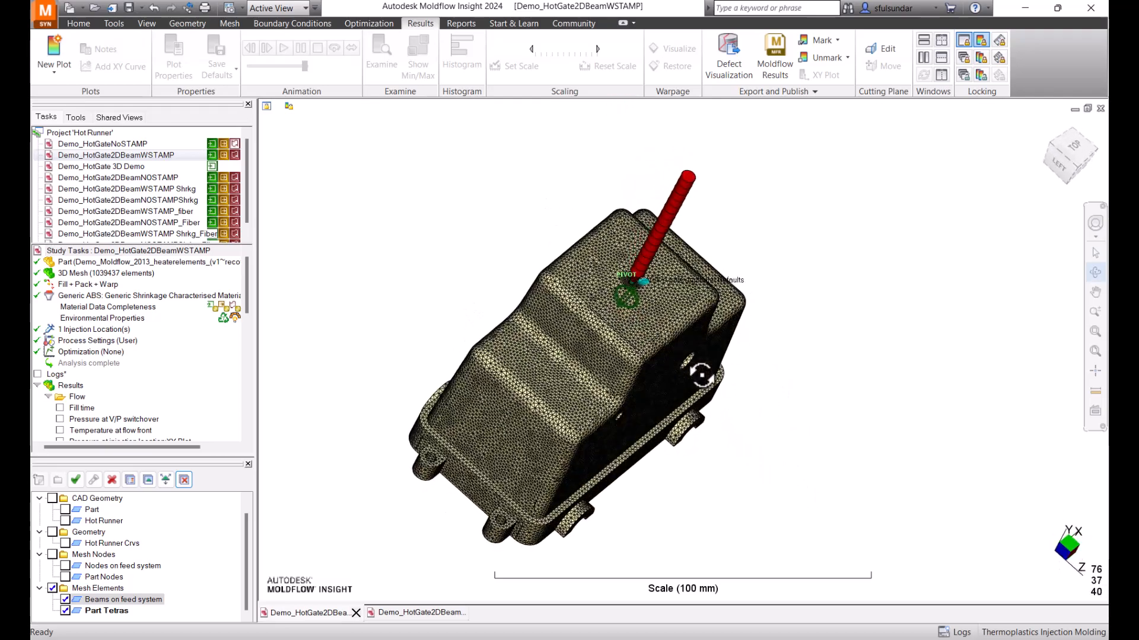
middle_drag(624, 386, 705, 343)
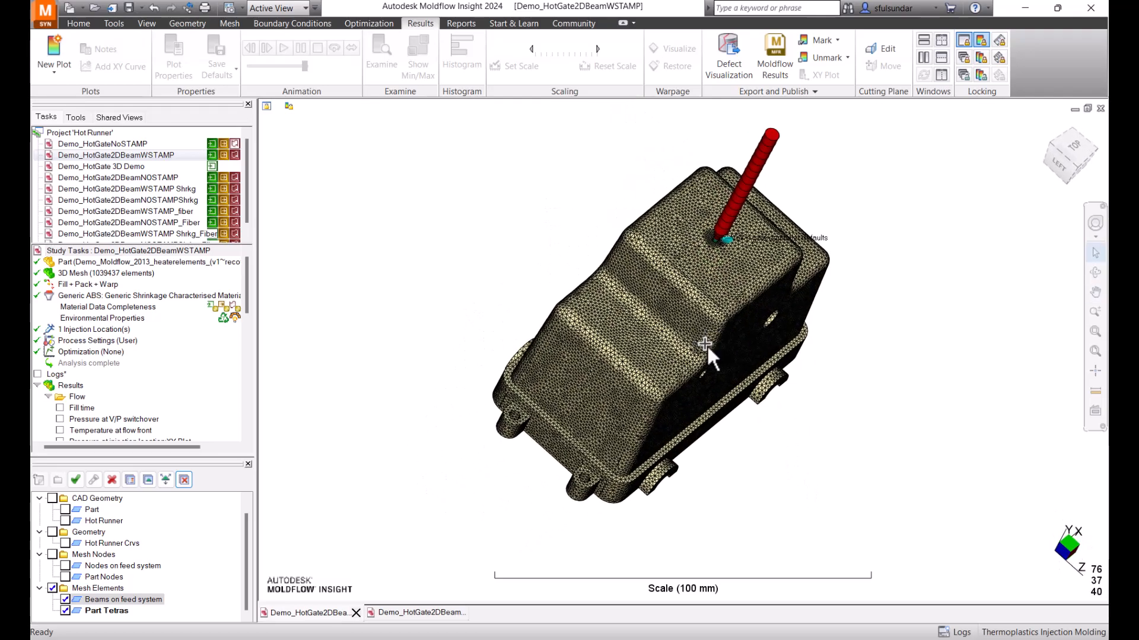
middle_drag(622, 370, 551, 325)
shift+middle_drag(520, 386, 457, 412)
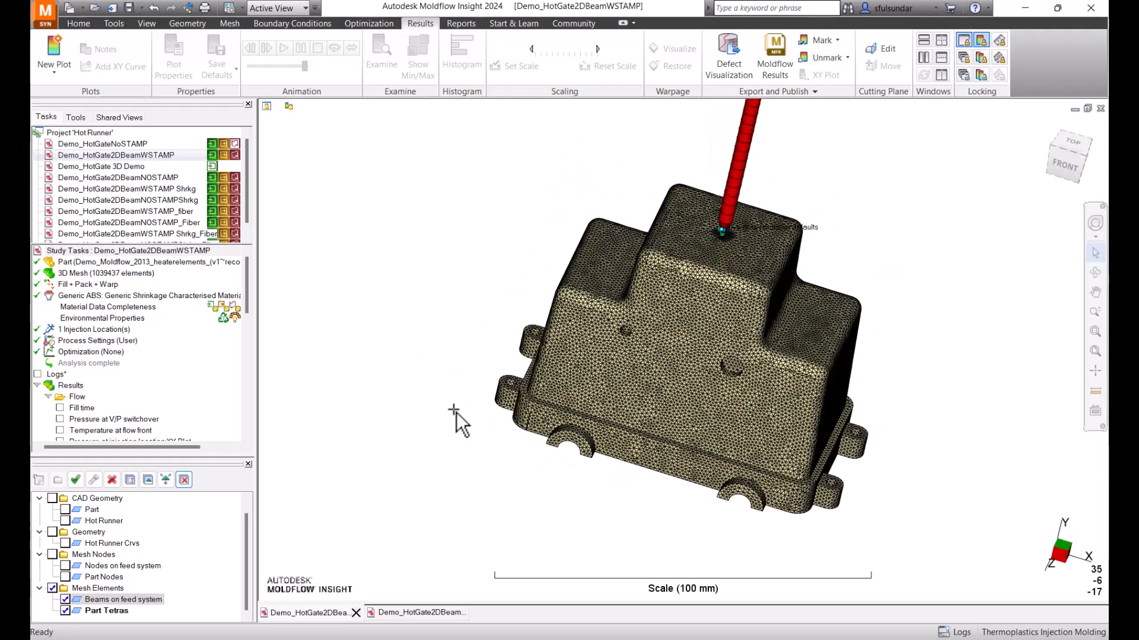
Review the Generic ABS material details in the WSTAMP study, checking its data source and shrinkage properties.
right_click(89, 297)
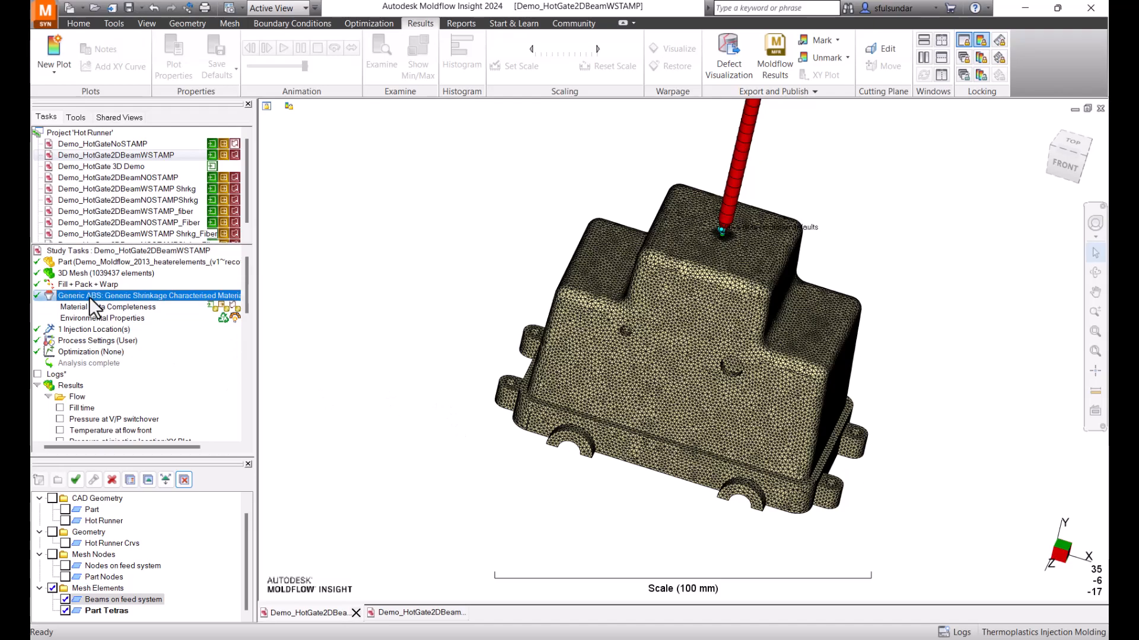
click(106, 319)
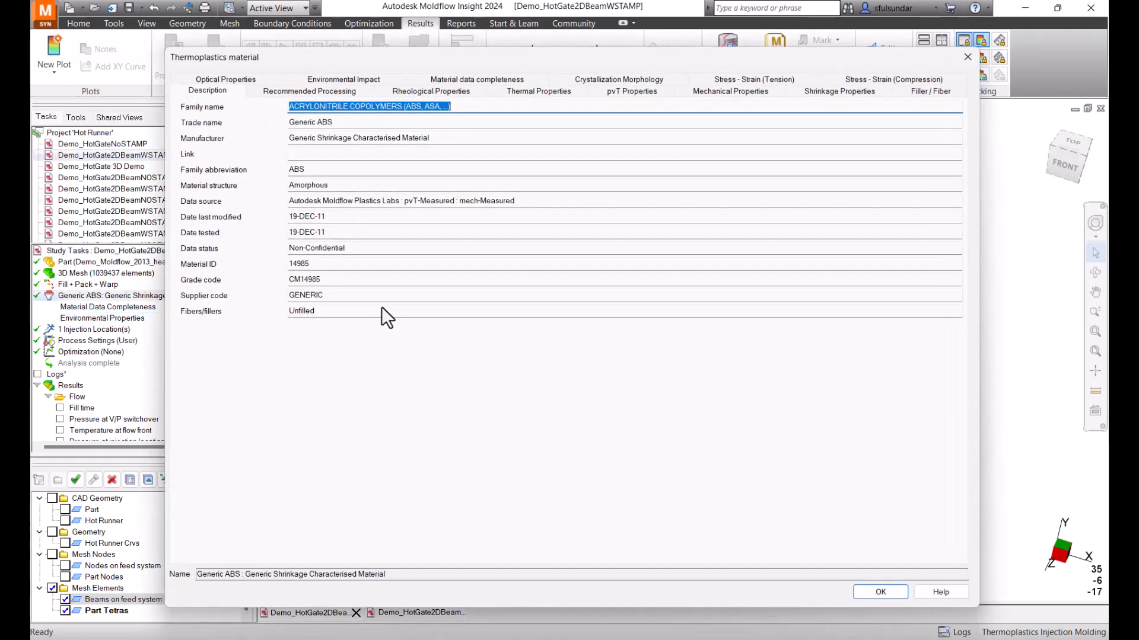
click(824, 92)
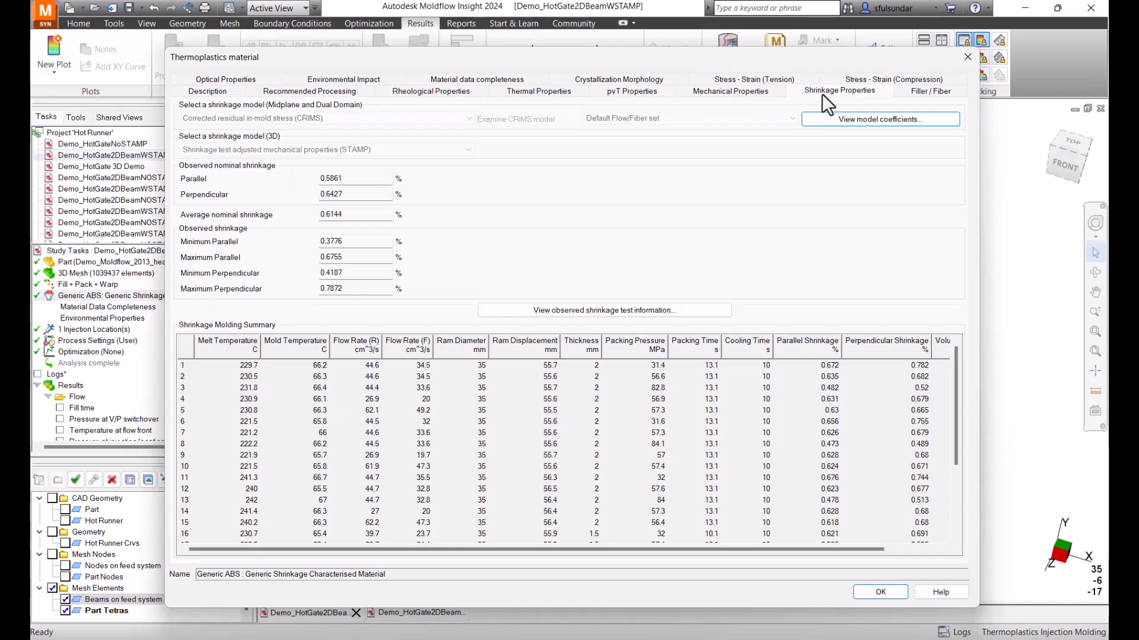
drag(723, 60, 735, 27)
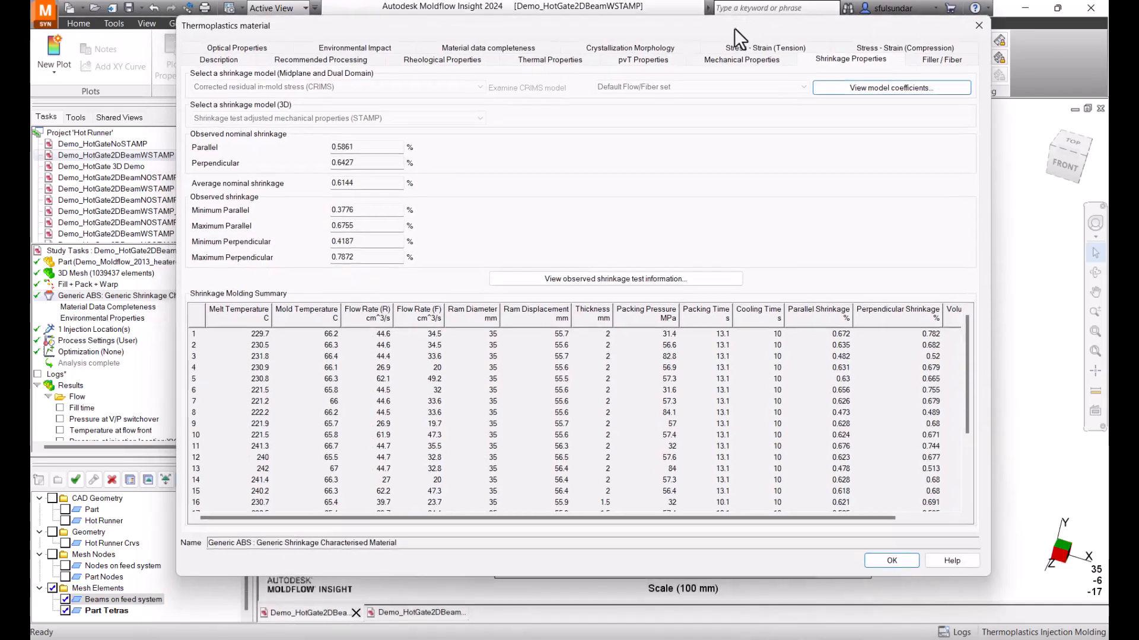
click(222, 57)
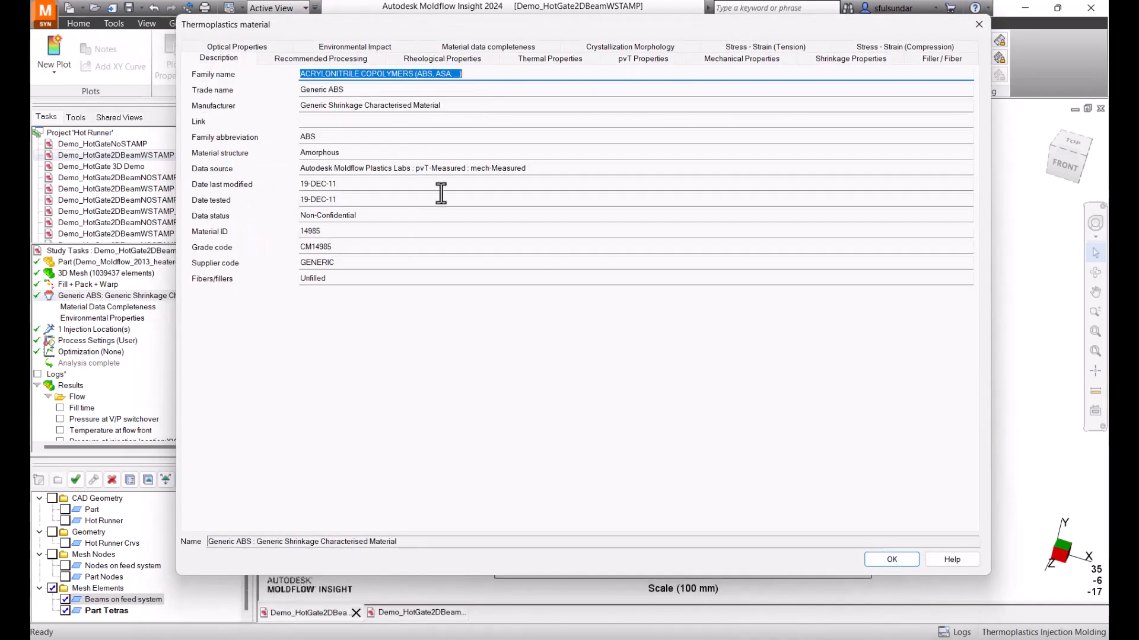
drag(566, 168, 291, 175)
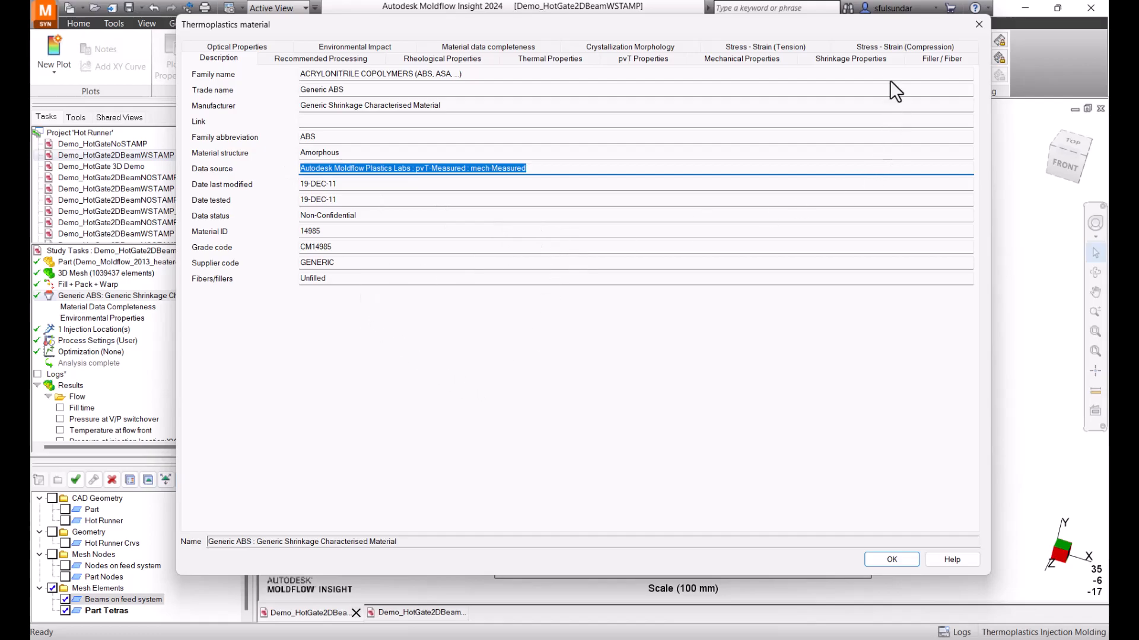
click(878, 64)
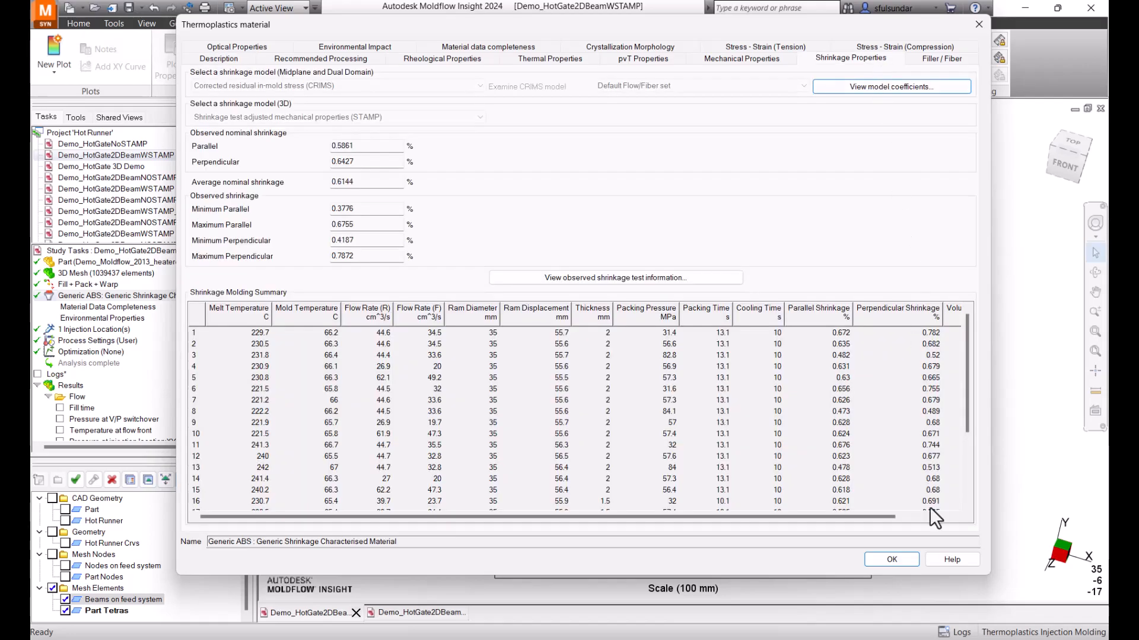
click(891, 560)
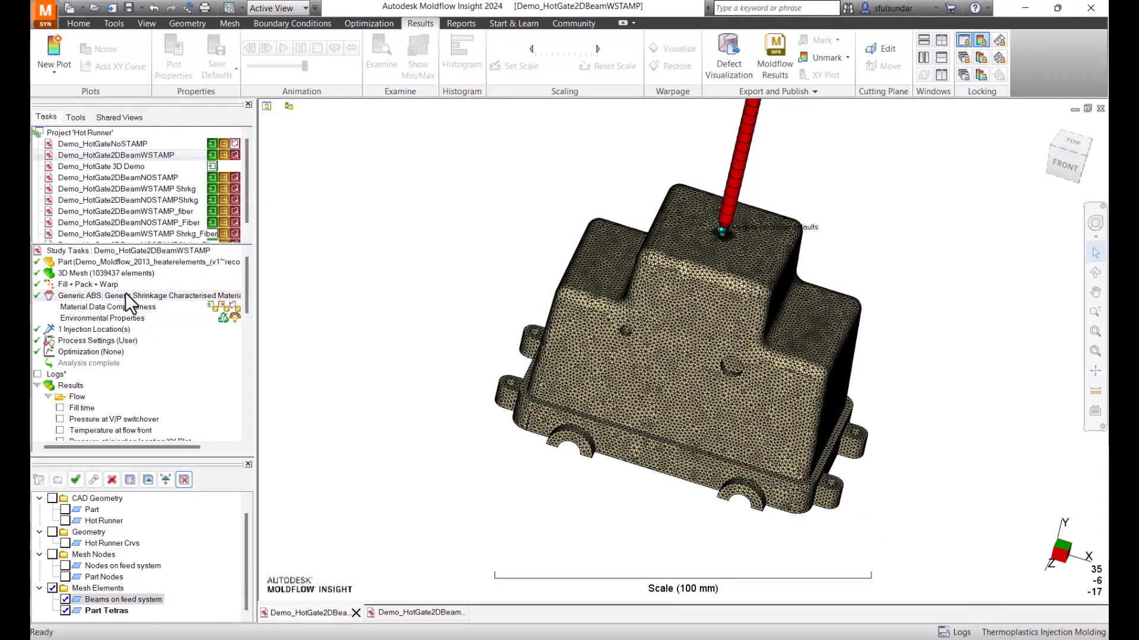
Check the 3D shrinkage model options of the molding material in the WSTAMP study's process settings, keeping Shrinkage test adjusted mechanical properties (STAMP).
double_click(118, 341)
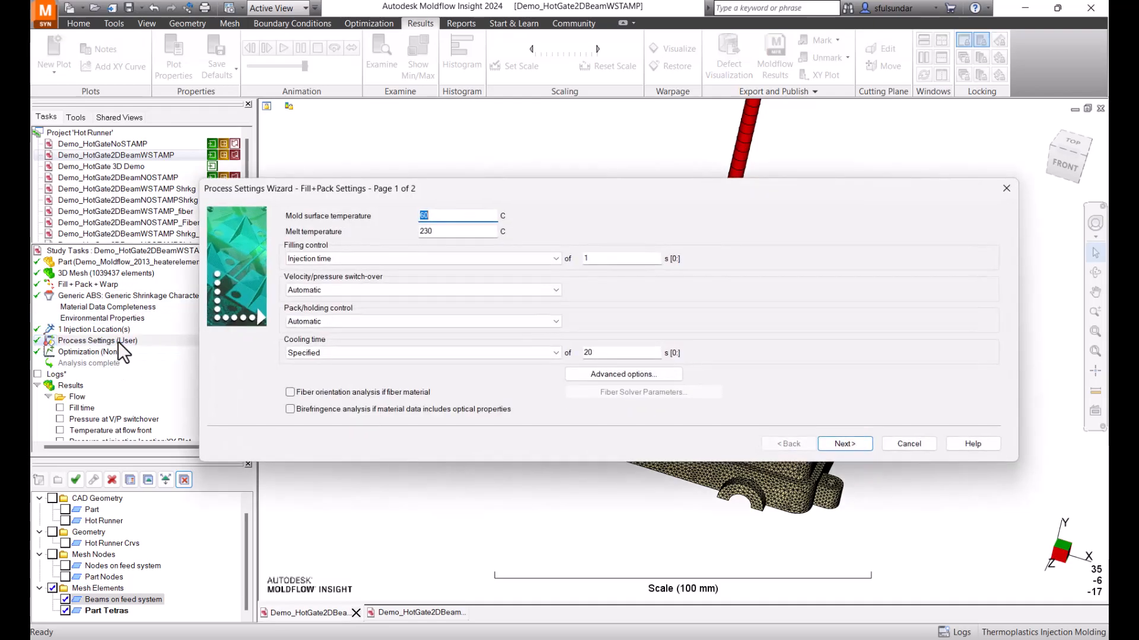
click(618, 375)
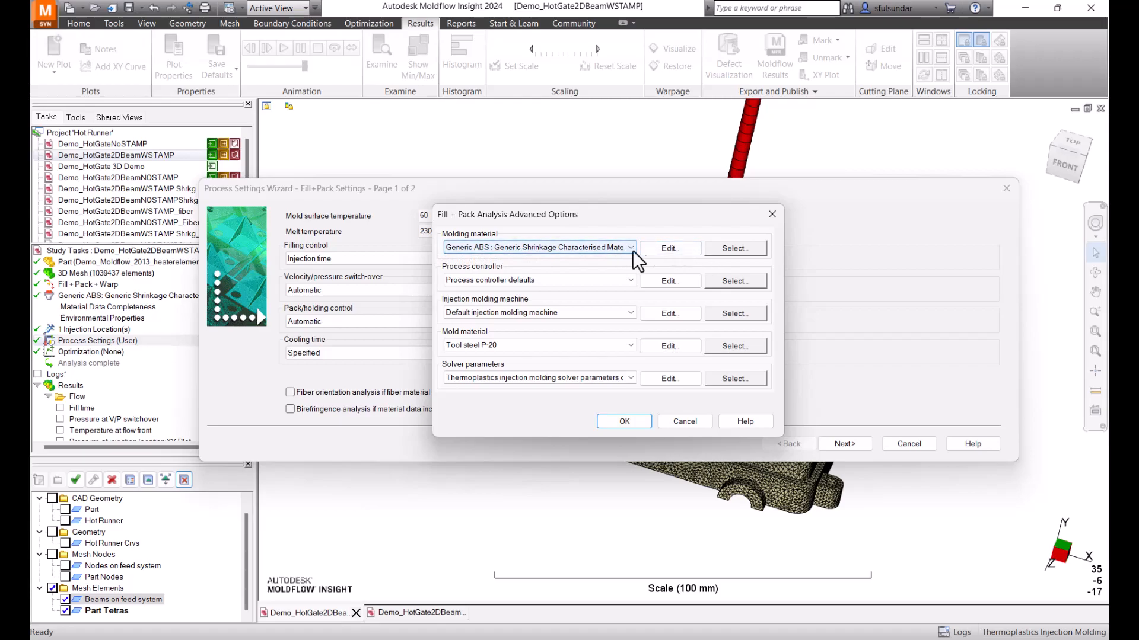
click(653, 252)
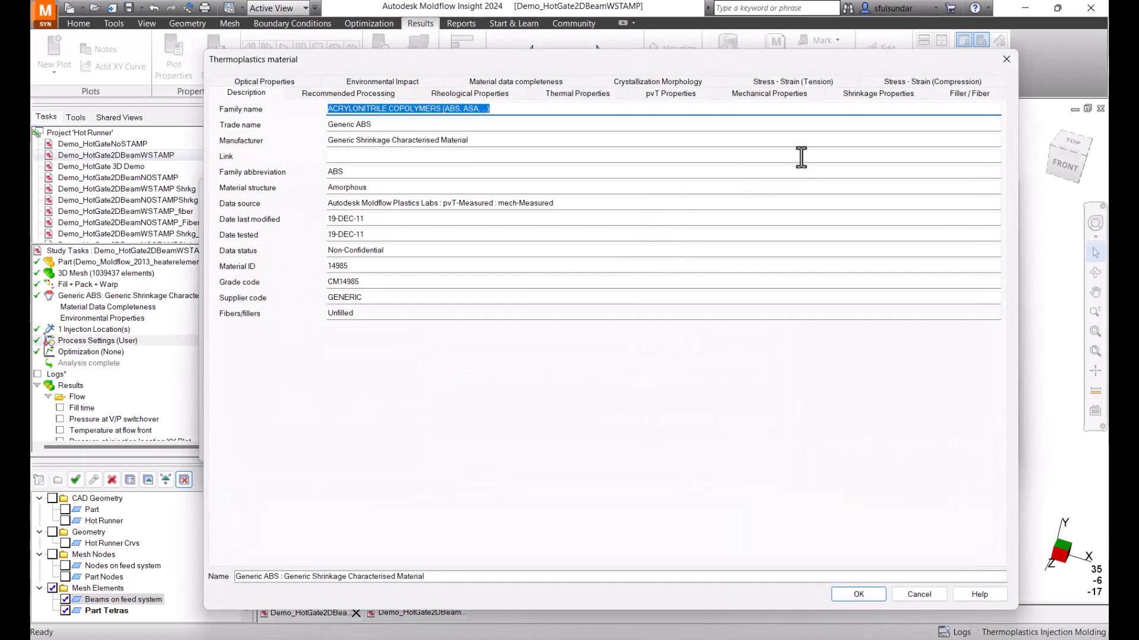
click(874, 90)
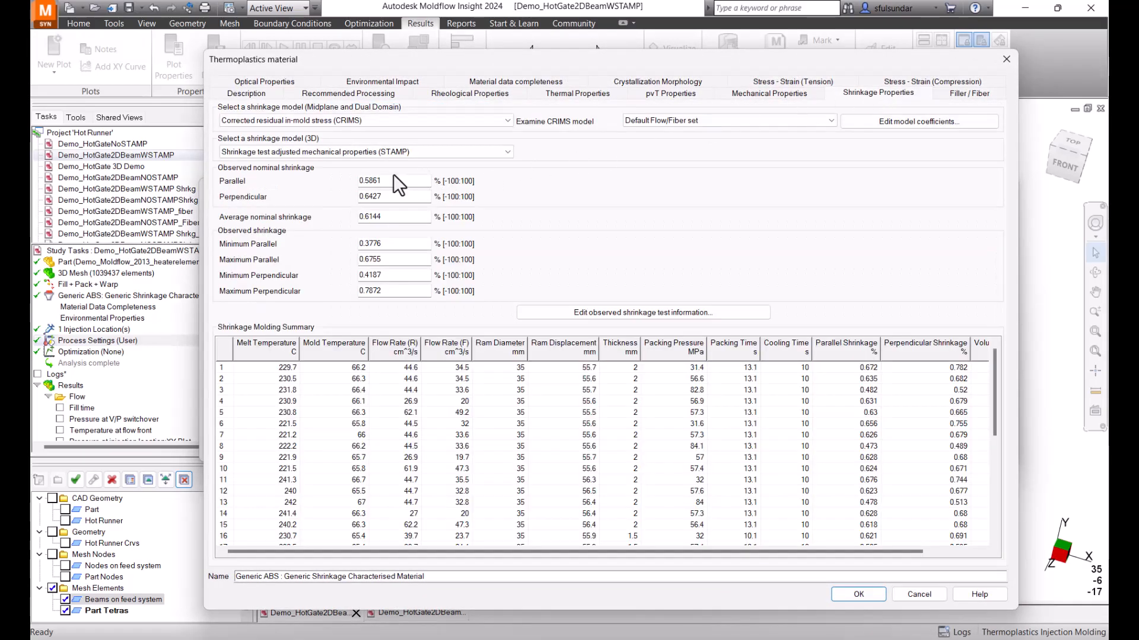
click(364, 152)
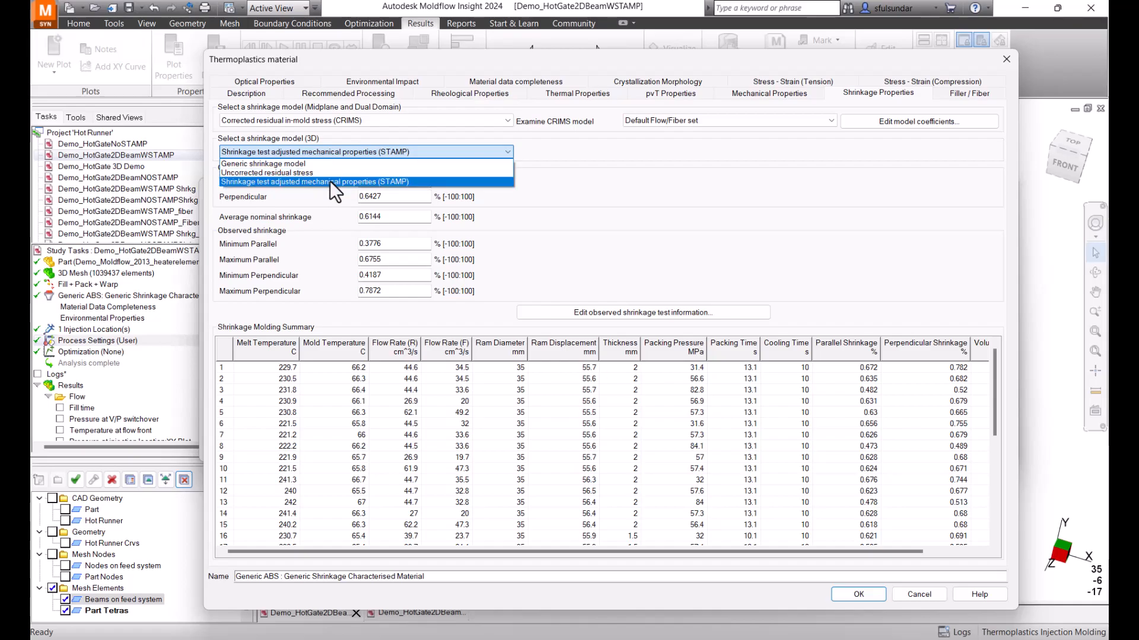
click(329, 180)
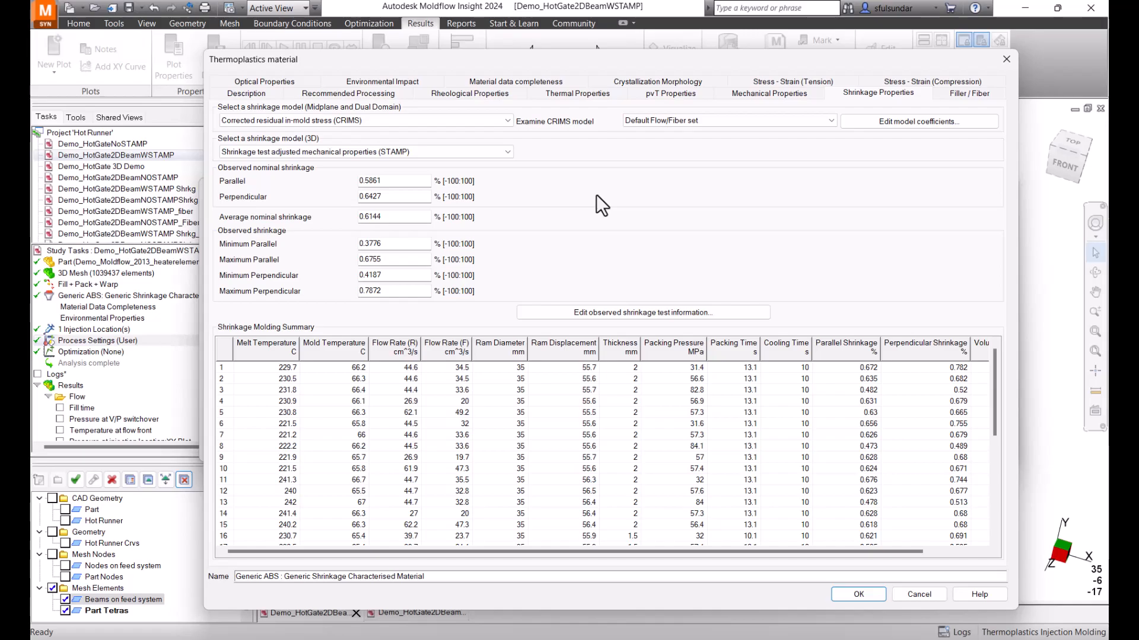
click(846, 594)
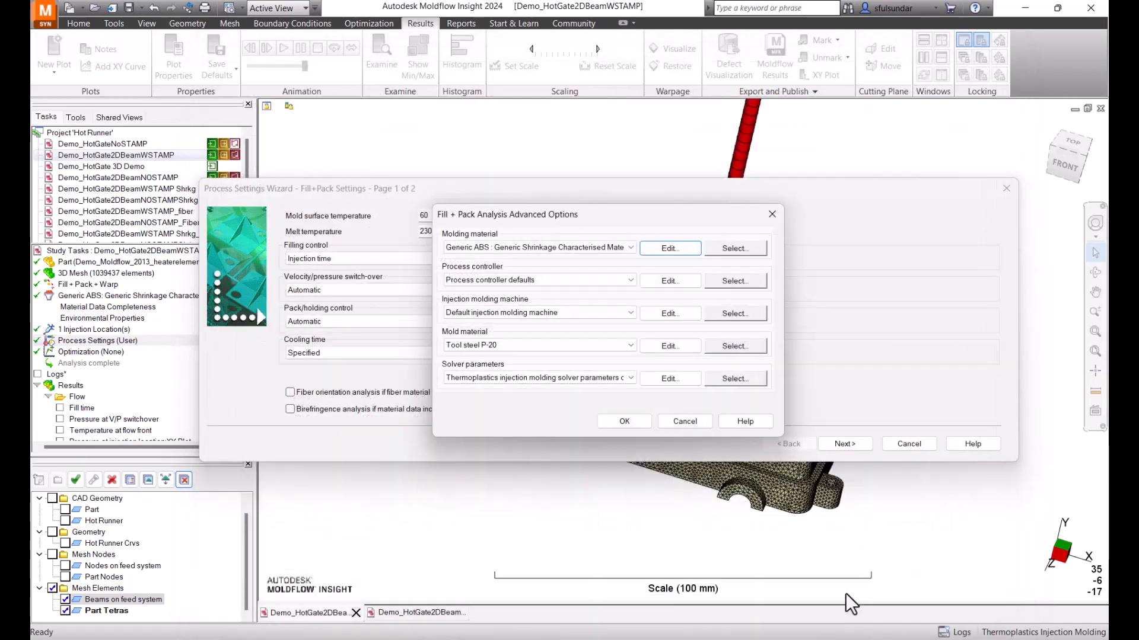
click(633, 422)
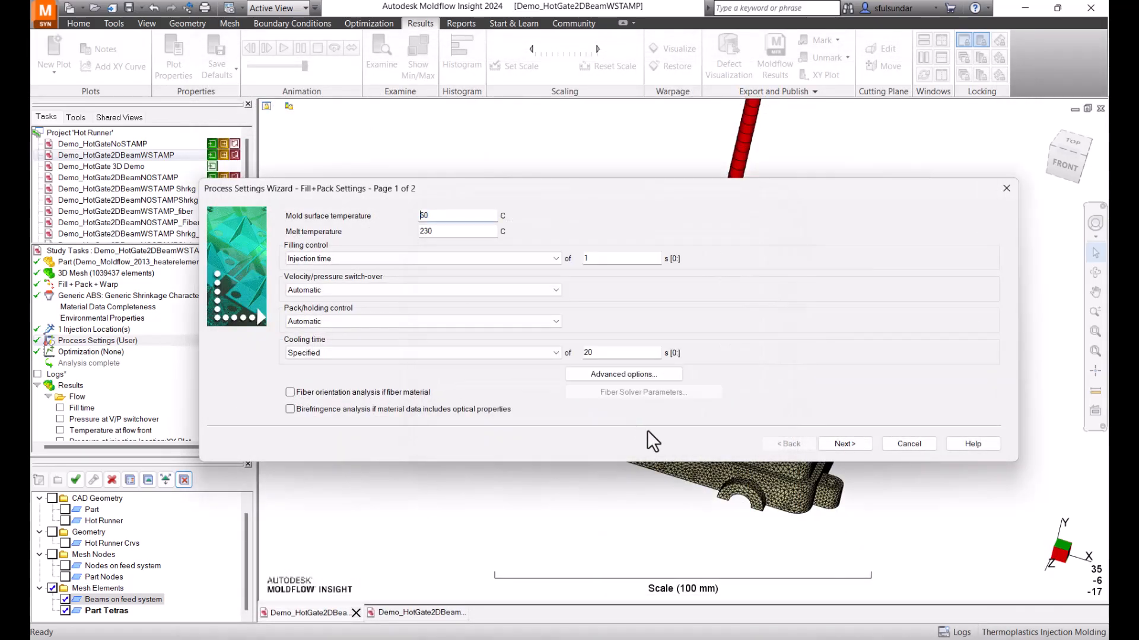
click(909, 444)
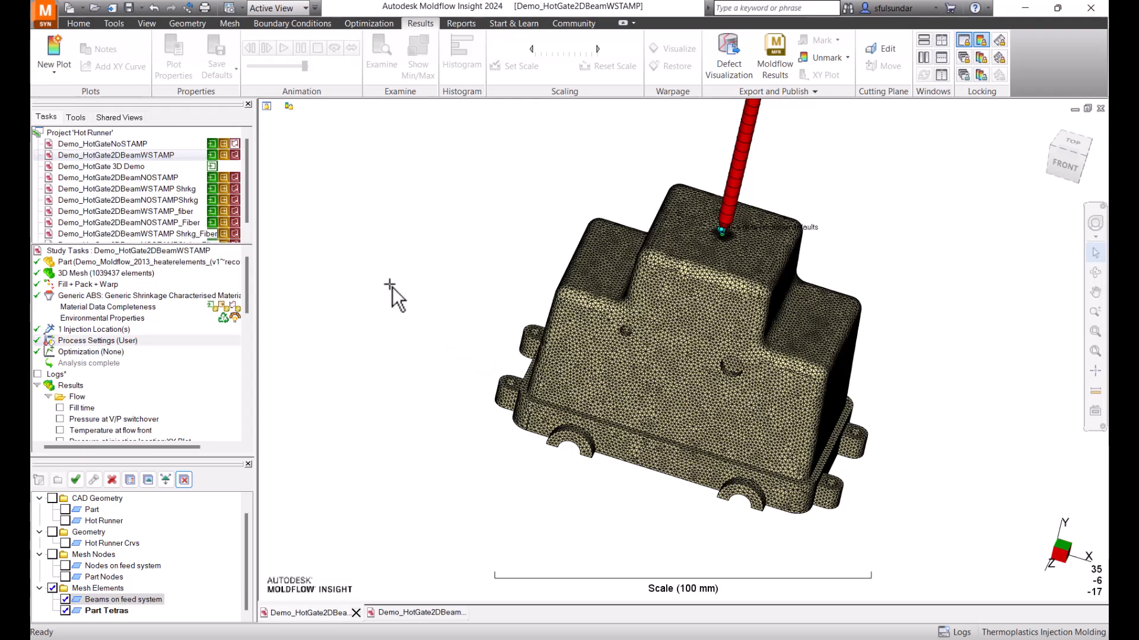
Switch to the Demo_HotGate2DBeamNOSTAMP study and check the 3D shrinkage model of its molding material in the process settings.
double_click(172, 177)
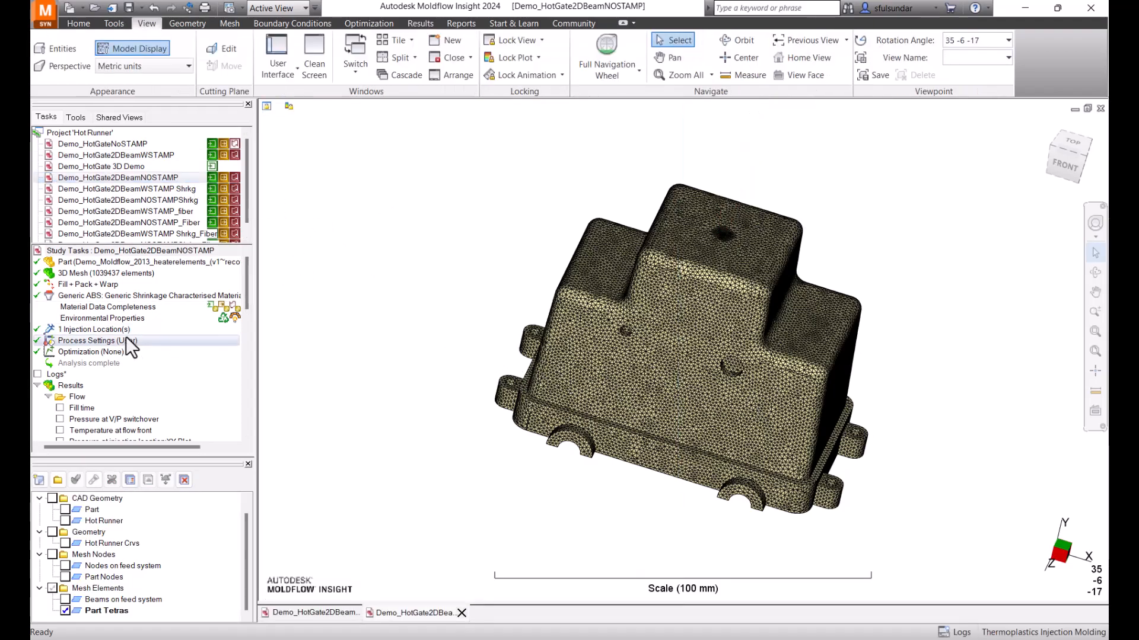
double_click(121, 342)
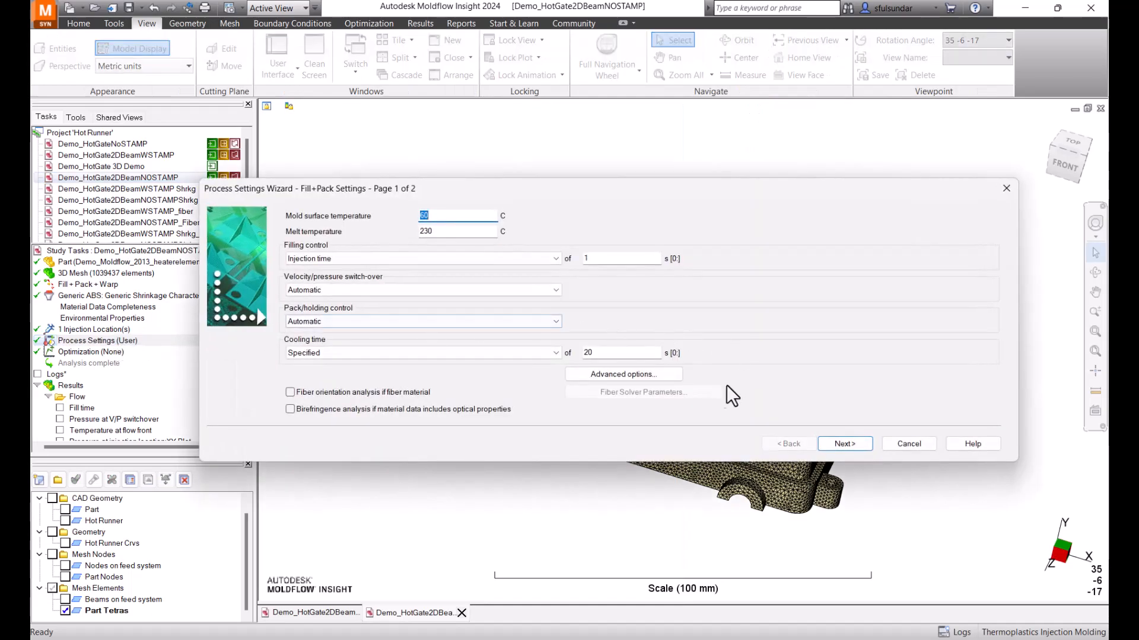
click(620, 374)
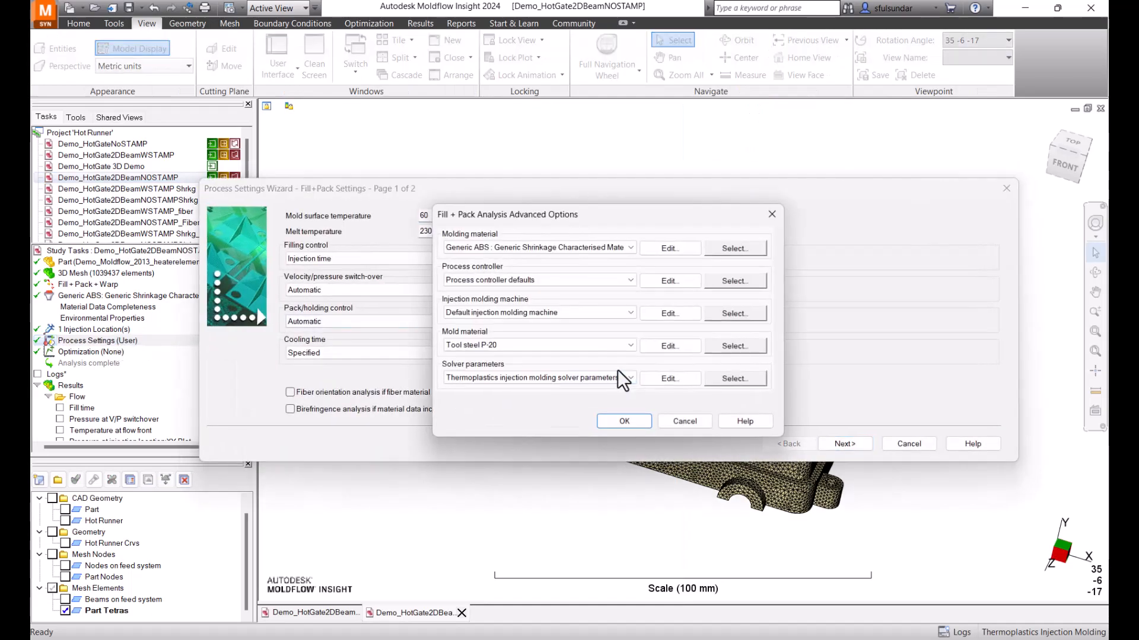
click(674, 251)
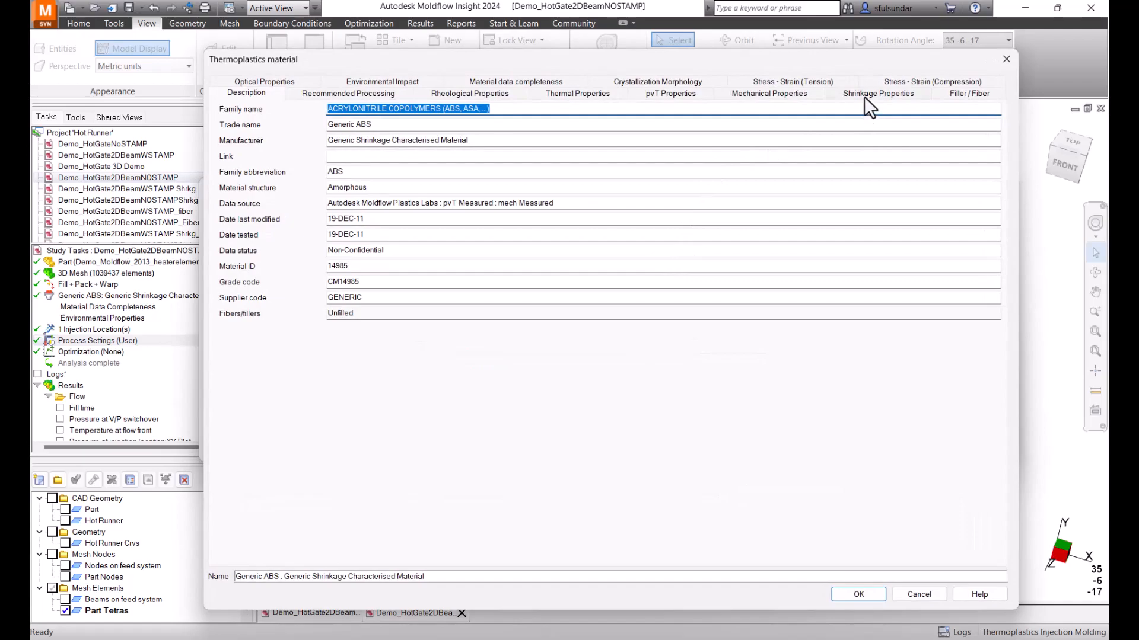
click(867, 93)
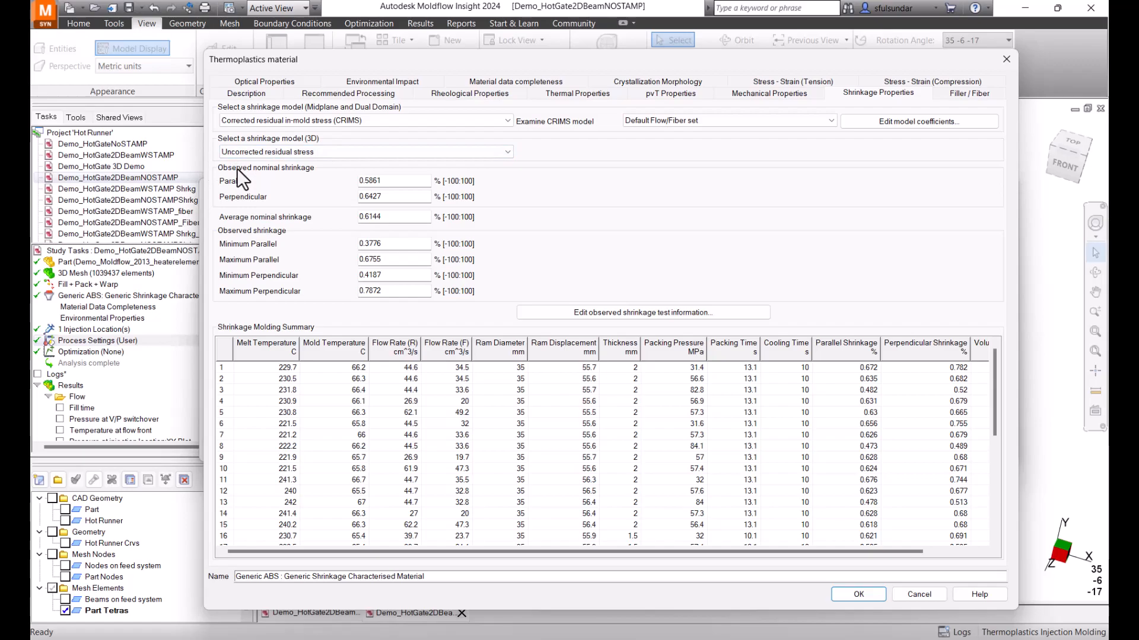
click(858, 594)
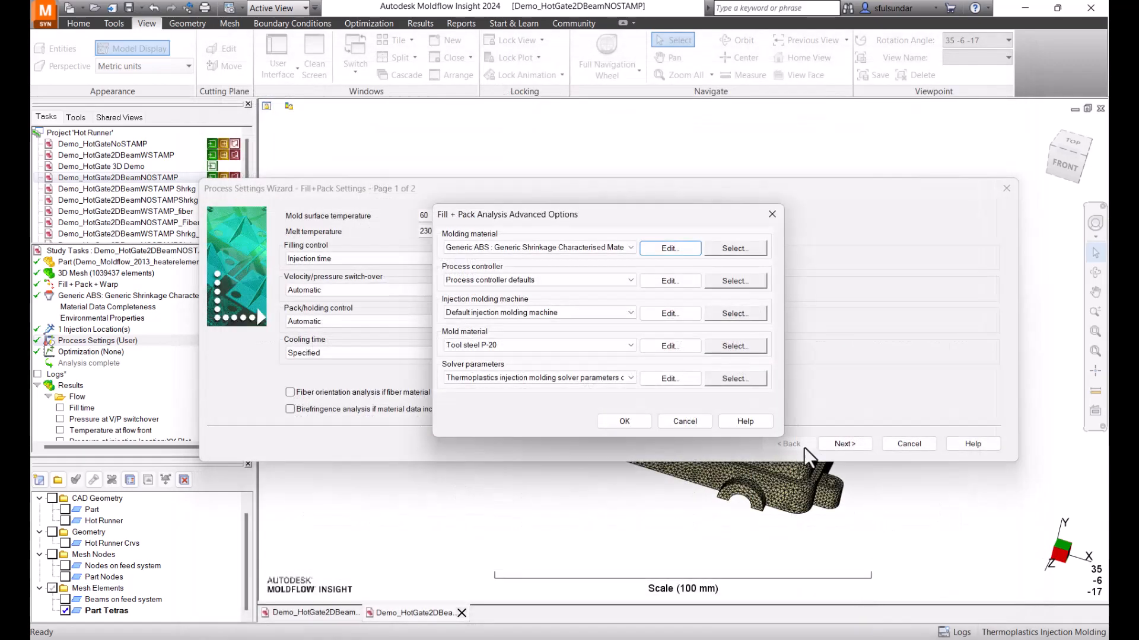
click(685, 422)
click(909, 445)
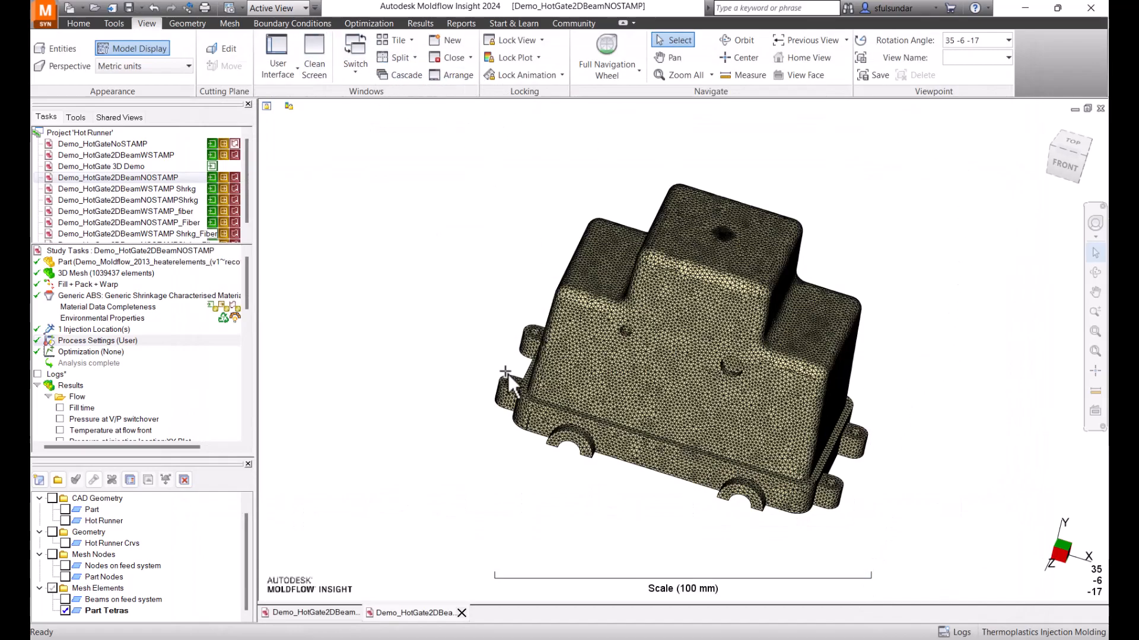
Tile the two study windows side by side and hide the Beams on feed system layer in the WSTAMP study.
click(397, 40)
click(372, 92)
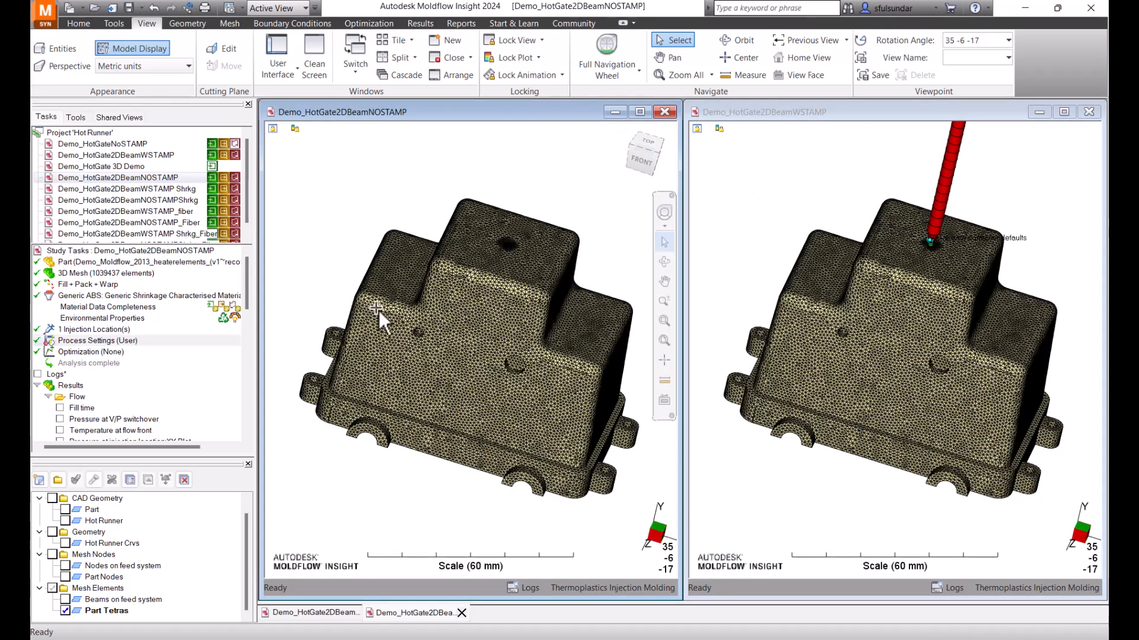
click(728, 481)
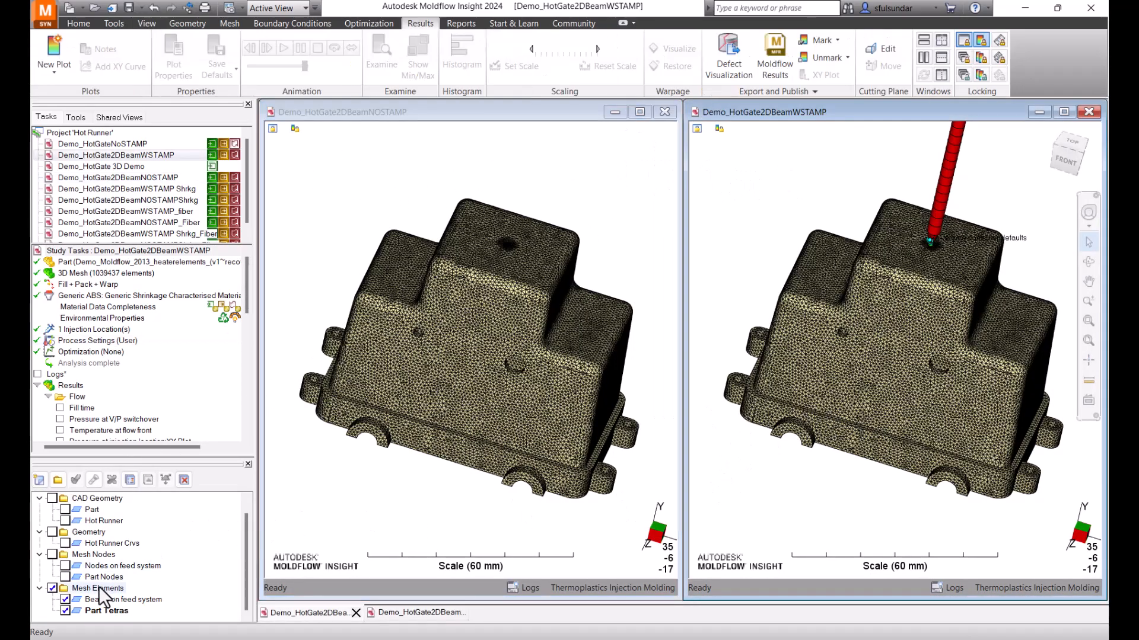
click(63, 603)
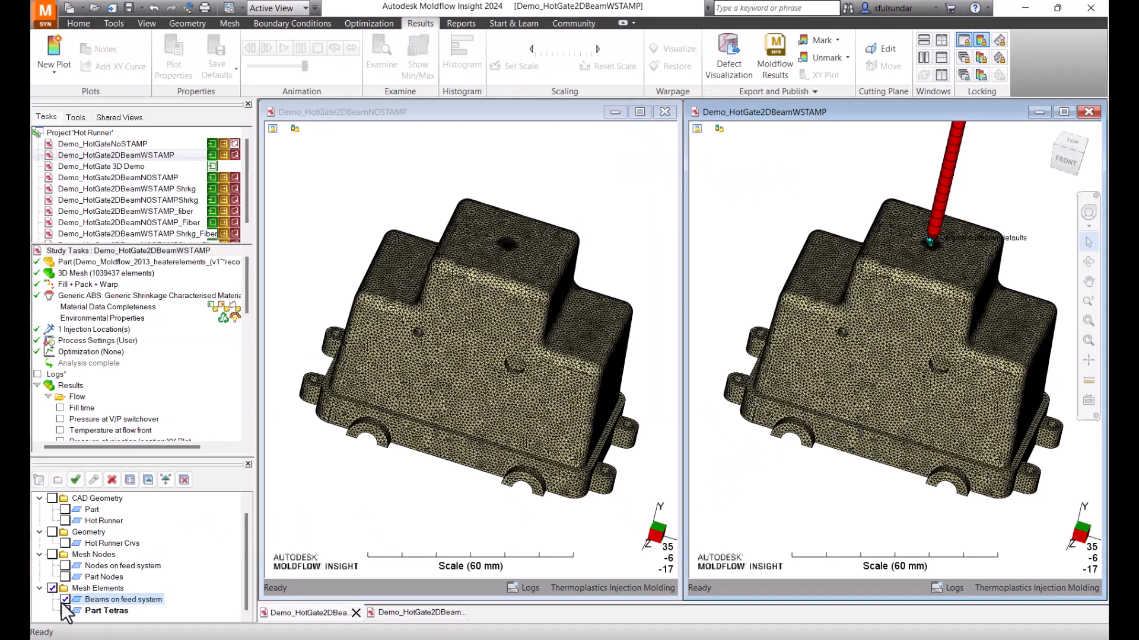
click(65, 601)
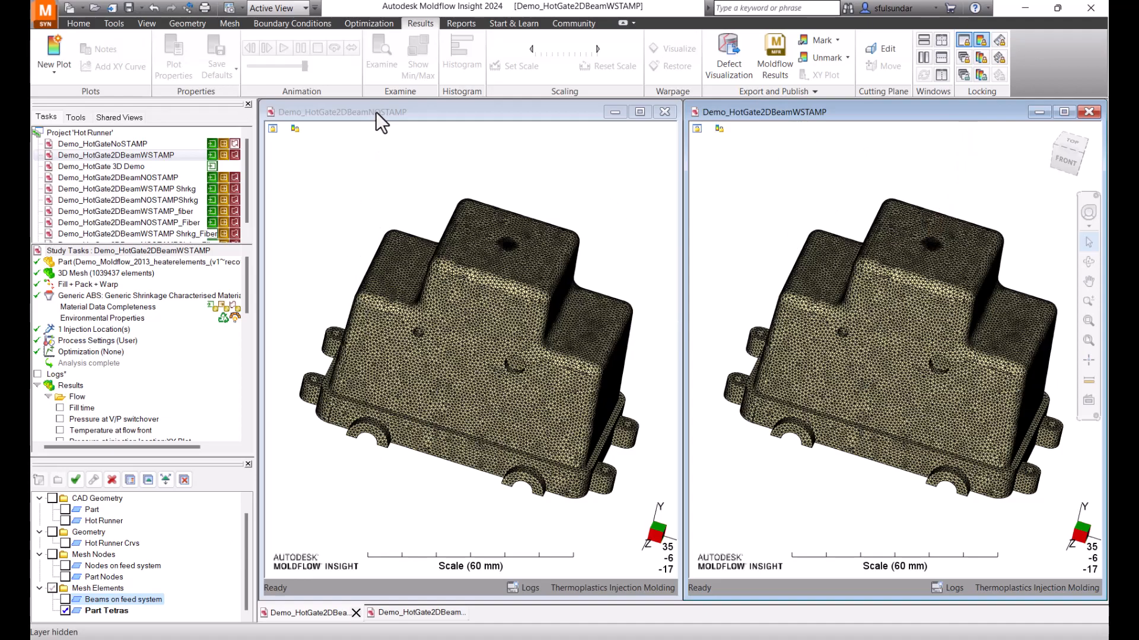
Display the Warp result "Deflection, all effects:Deflection" in both the NOSTAMP and WSTAMP study windows.
click(397, 114)
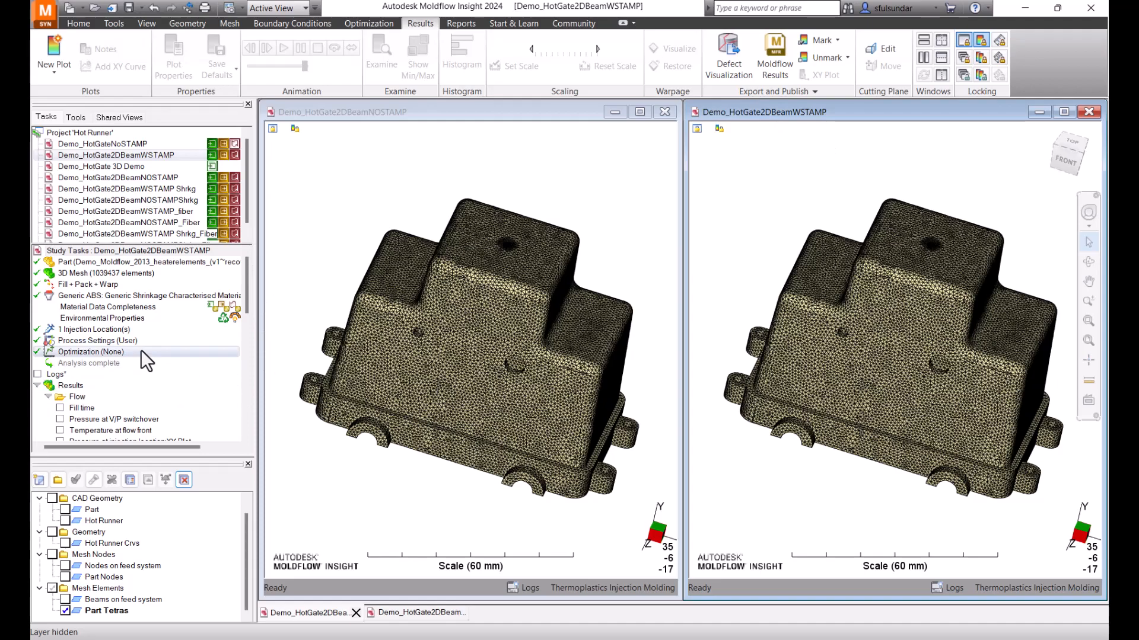
scroll(141, 350, down, 5)
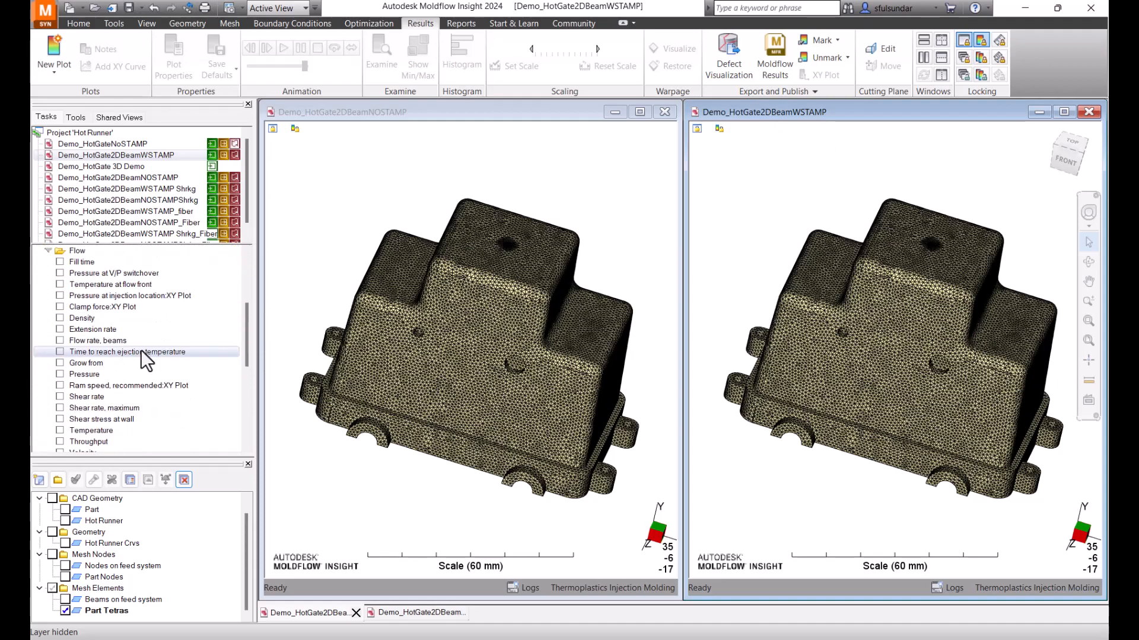
scroll(141, 350, down, 7)
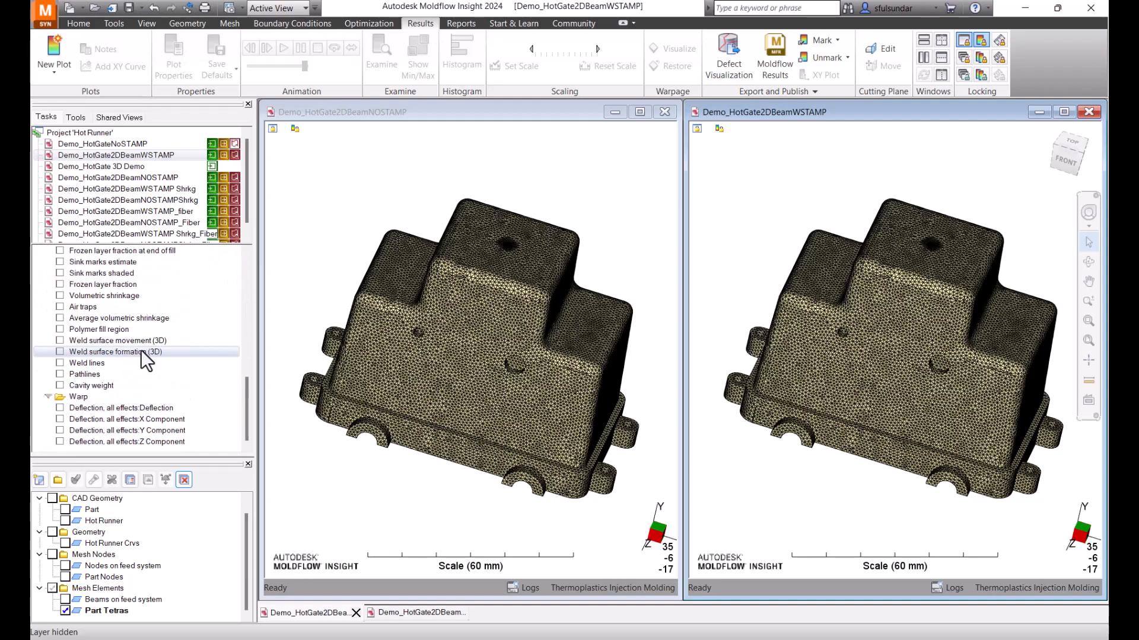
click(59, 408)
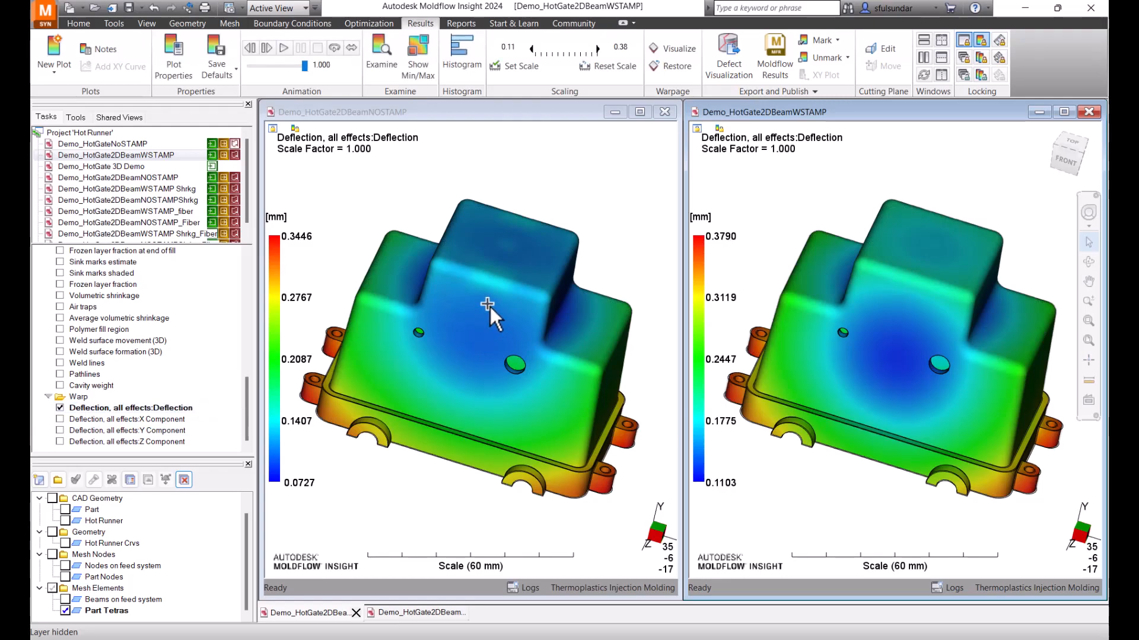
Display the volume histogram for the Deflection, all effects result in both the NOSTAMP and WSTAMP study windows.
middle_drag(486, 291, 521, 261)
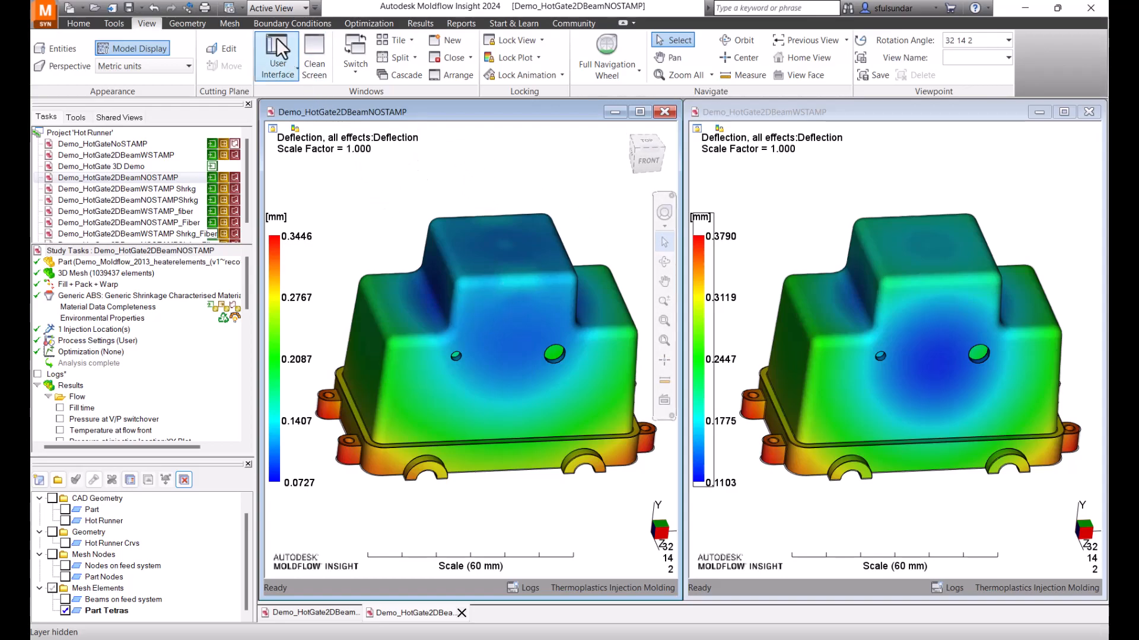
right_click(432, 160)
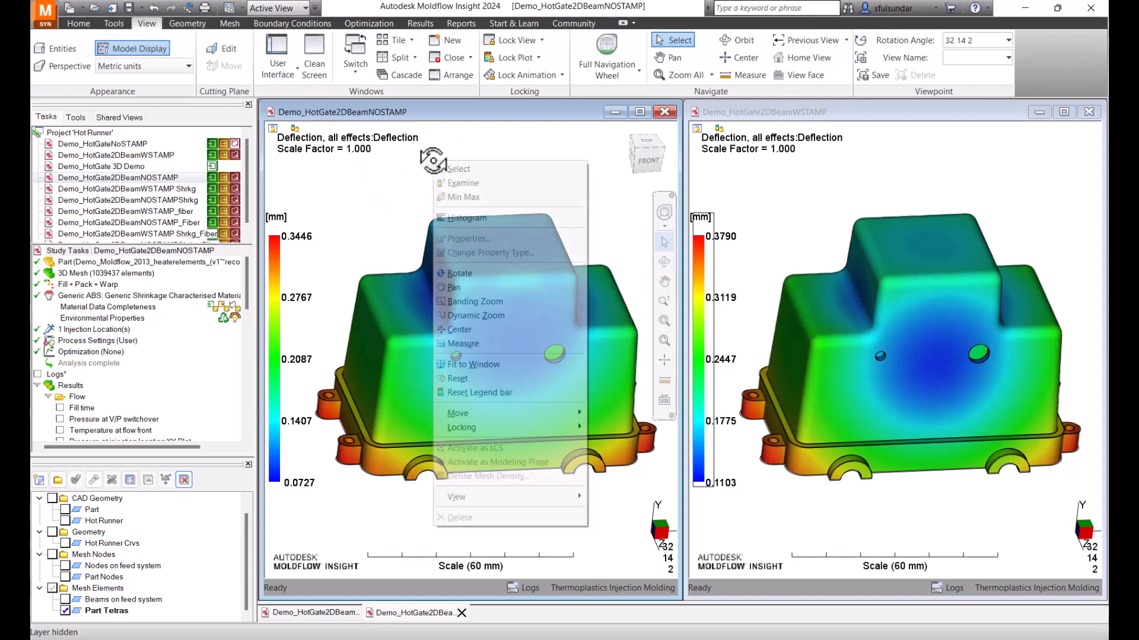
click(461, 219)
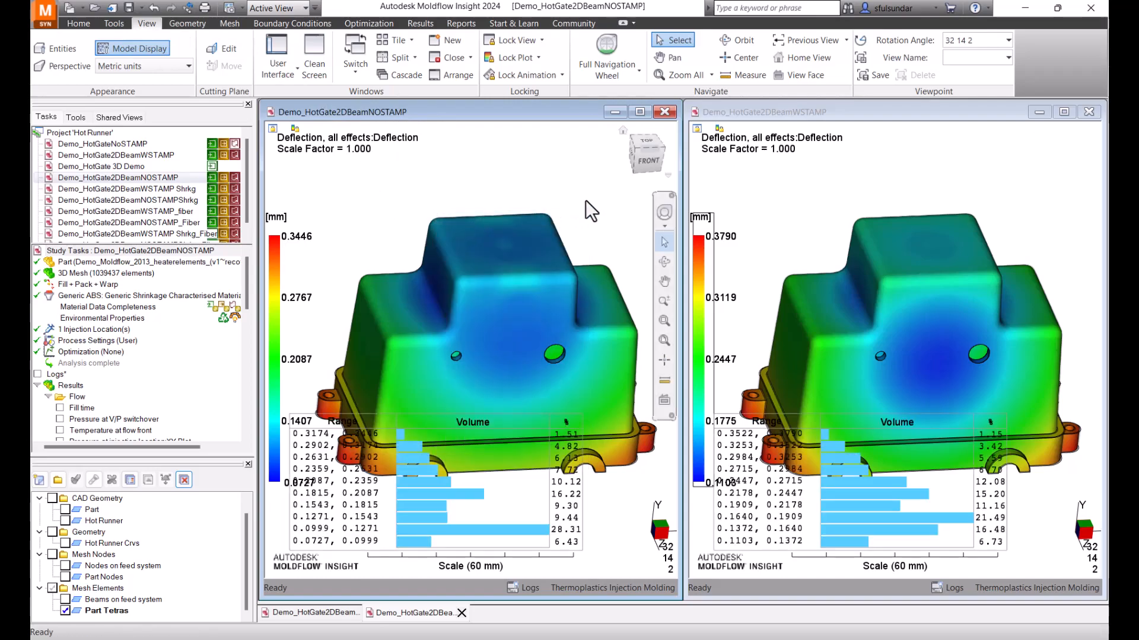
Limit the deflection plots to the WSTAMP histogram's highest range, 0.3522 to 0.3790 mm, and examine where it occurs on the part.
click(827, 449)
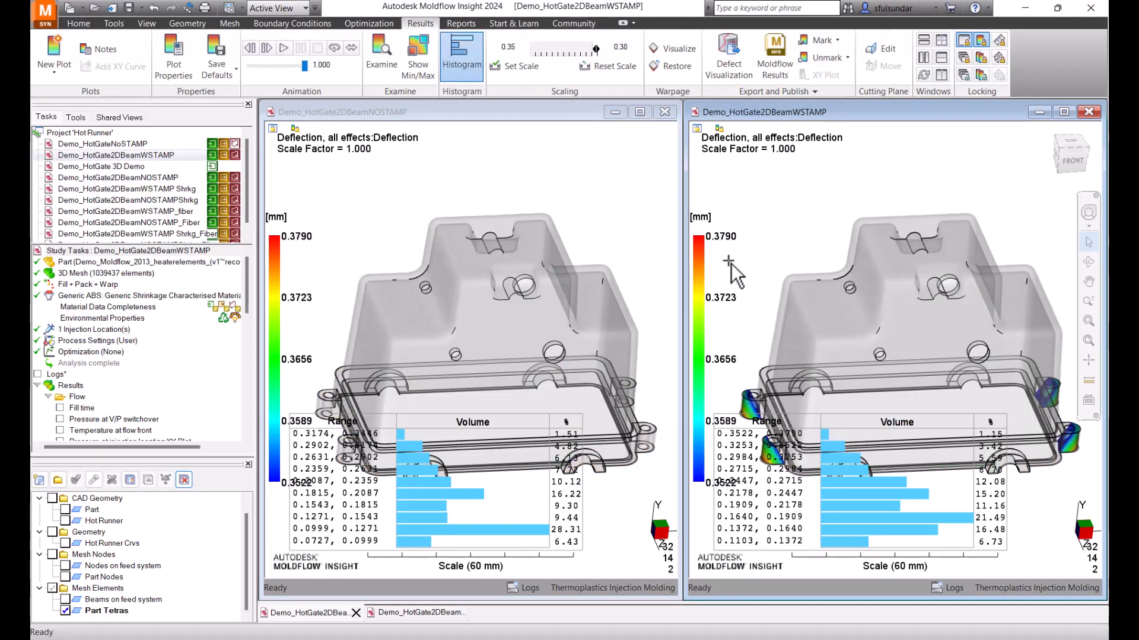
middle_drag(758, 267, 758, 199)
scroll(759, 204, down, 2)
scroll(759, 205, down, 1)
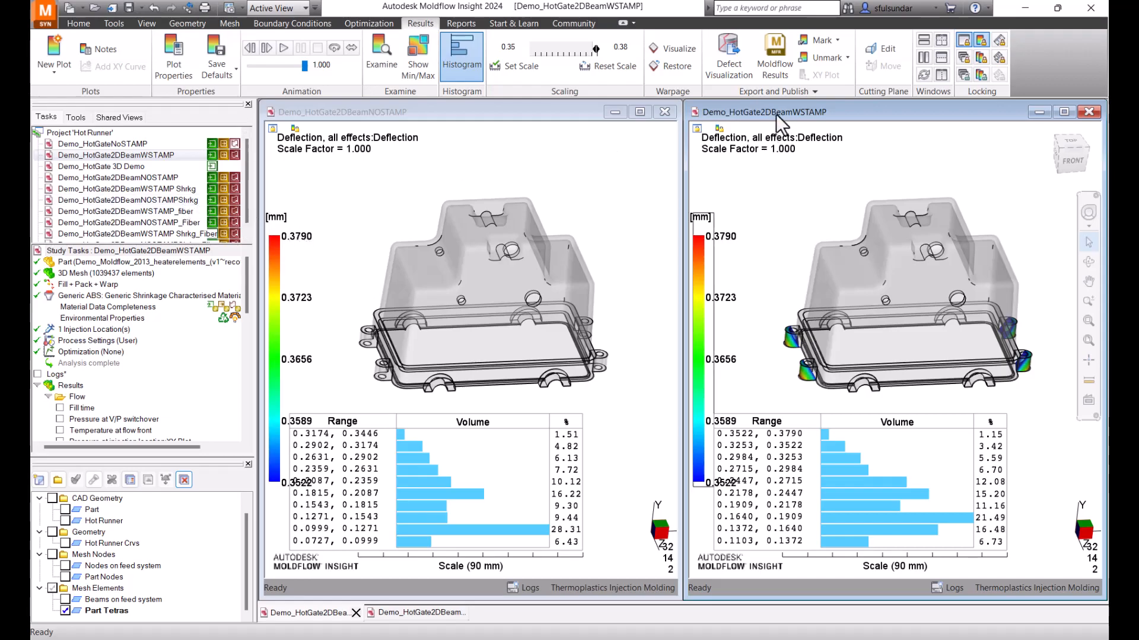
Close the Demo_HotGate2DBeamNOSTAMP and Demo_HotGate2DBeamWSTAMP studies without saving changes.
click(664, 112)
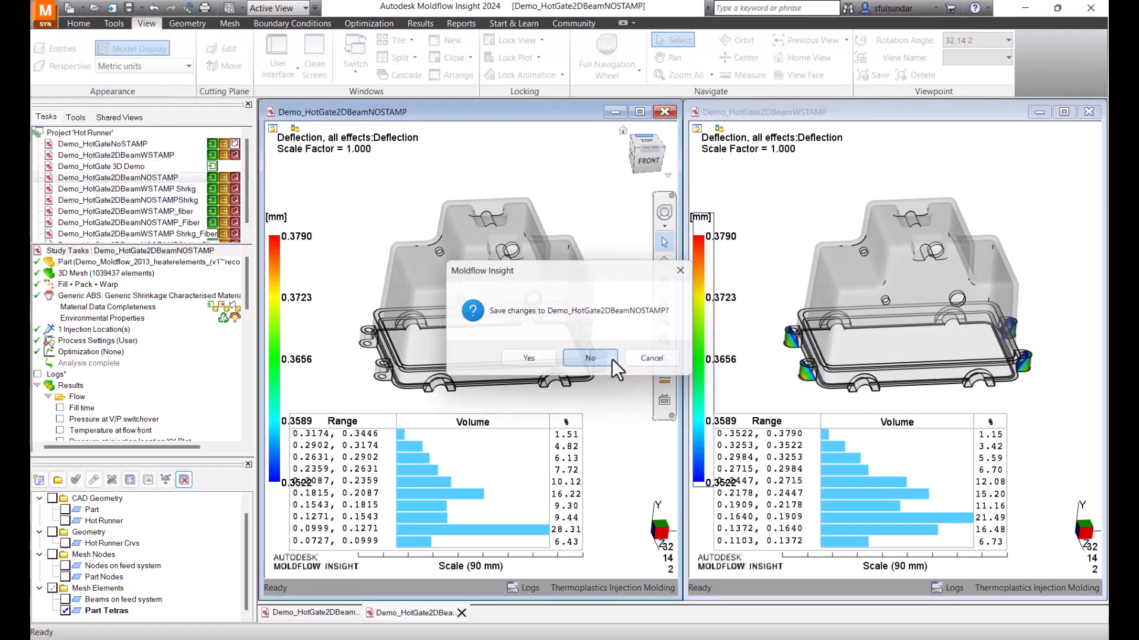
click(611, 359)
click(1089, 111)
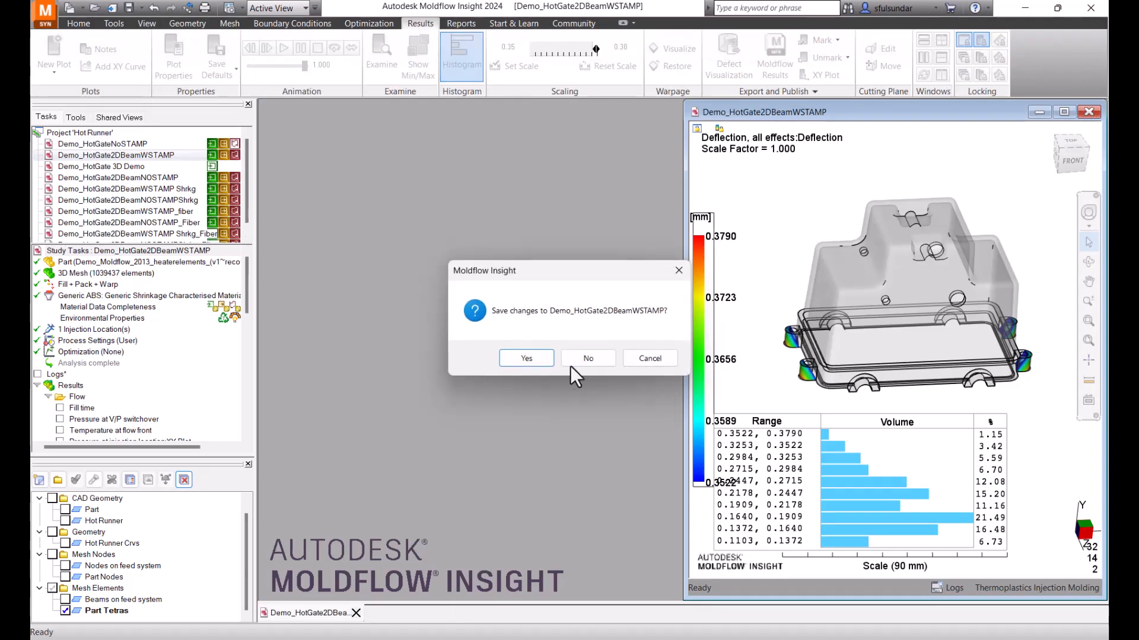
click(602, 364)
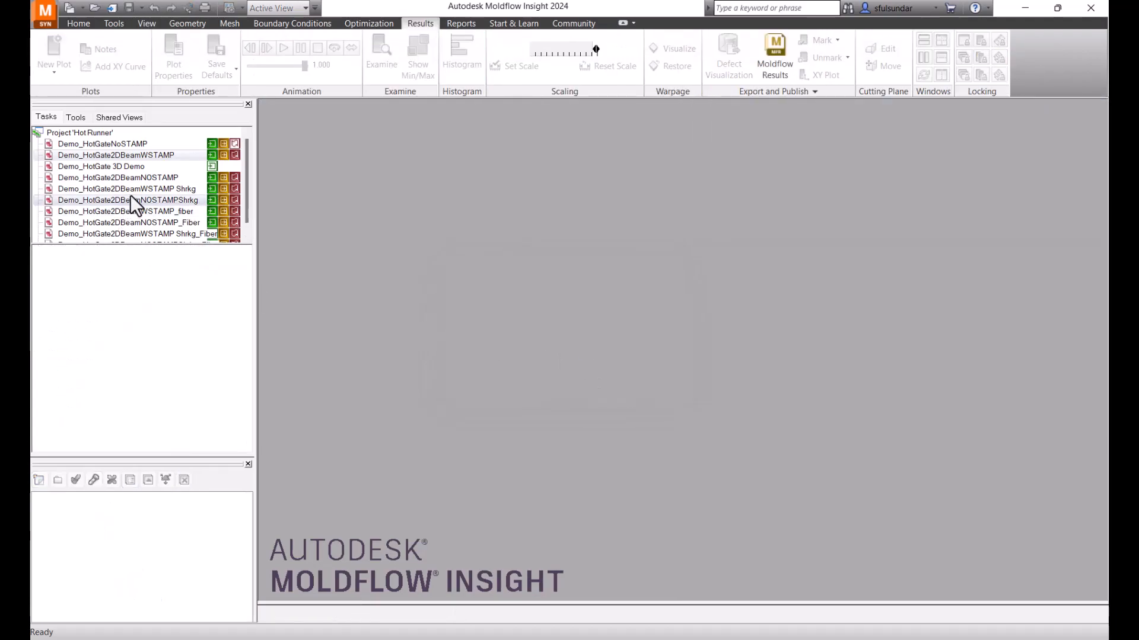
Open the Demo_HotGate2DBeamWSTAMP_fiber and Demo_HotGate2DBeamNOSTAMP_Fiber studies from the project.
scroll(151, 237, down, 1)
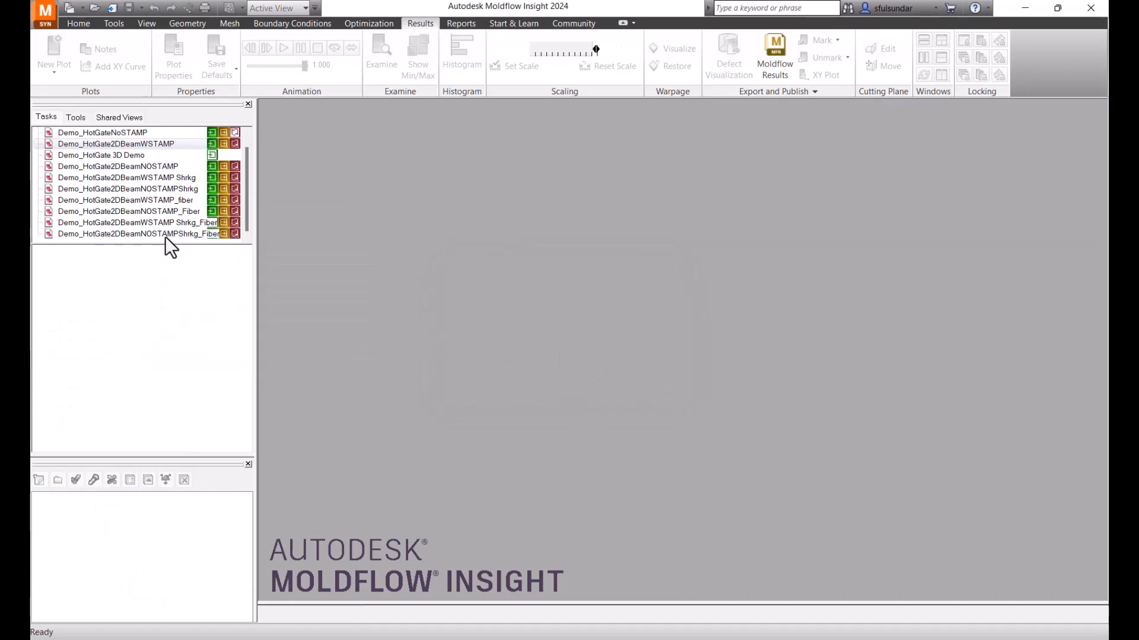
double_click(169, 200)
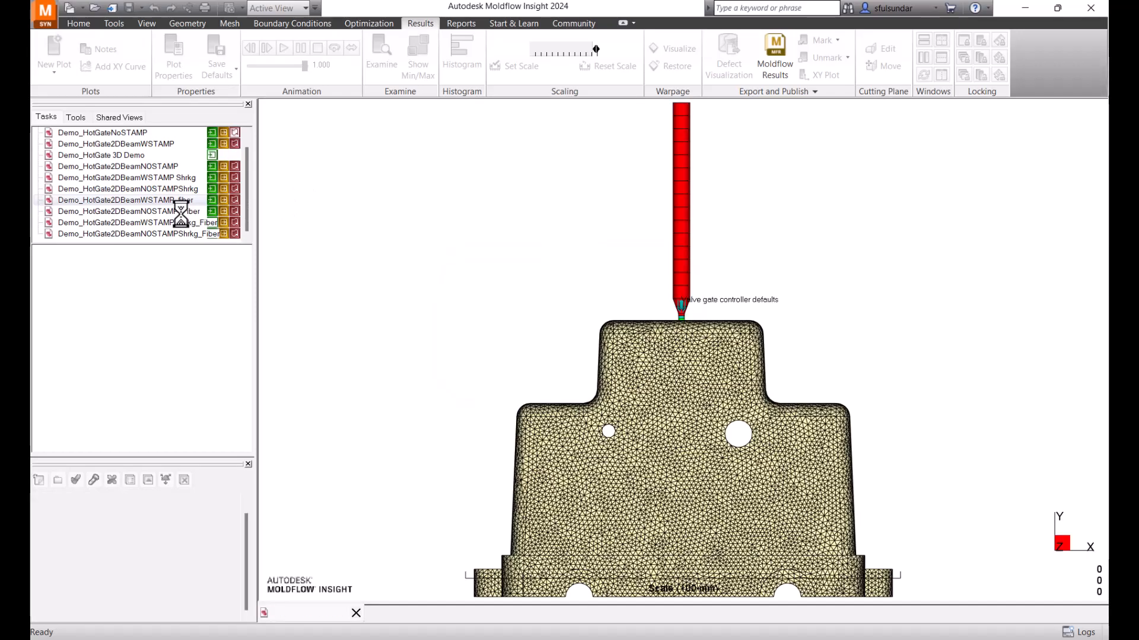
double_click(182, 213)
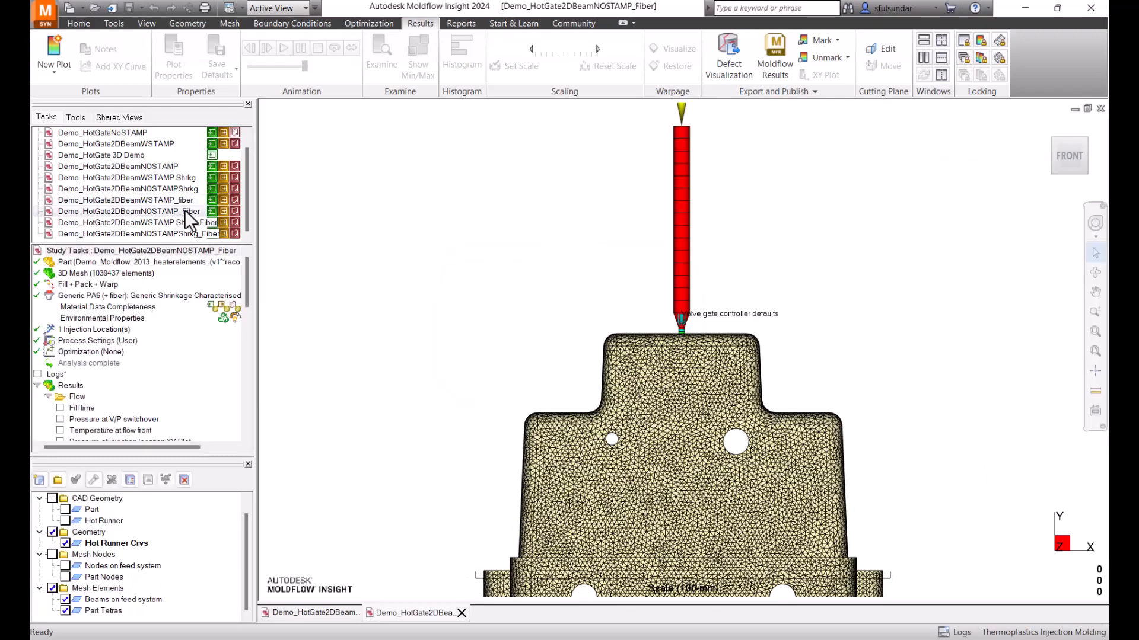
Hide the Beams on feed system layer in both fiber studies, and the Geometry layers in the NOSTAMP_Fiber study.
click(66, 599)
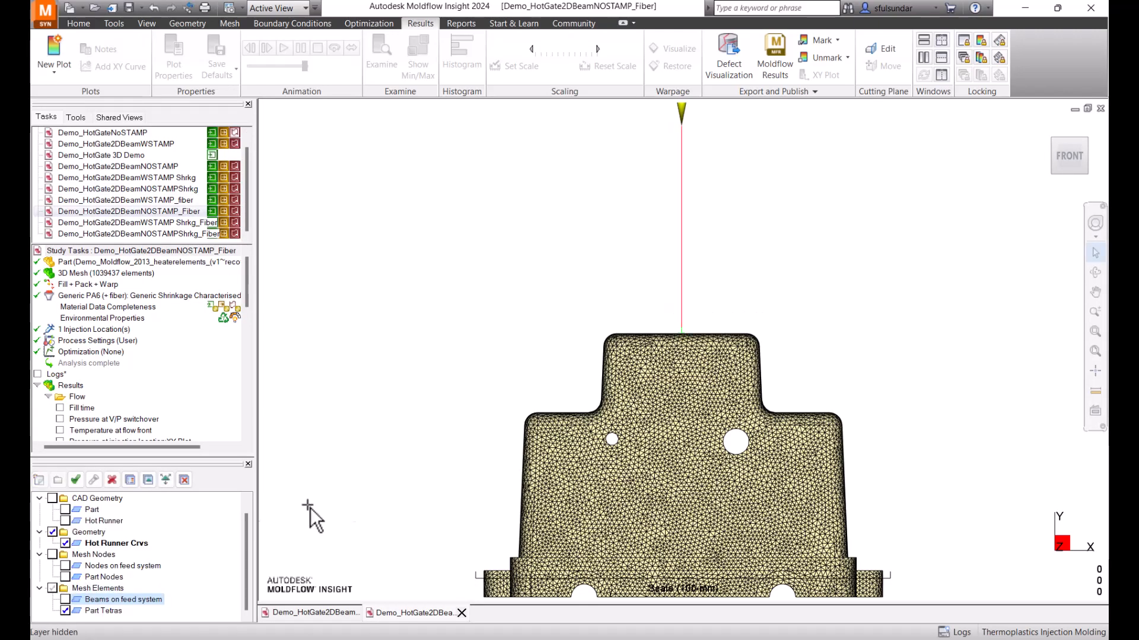
scroll(57, 564, up, 1)
click(53, 544)
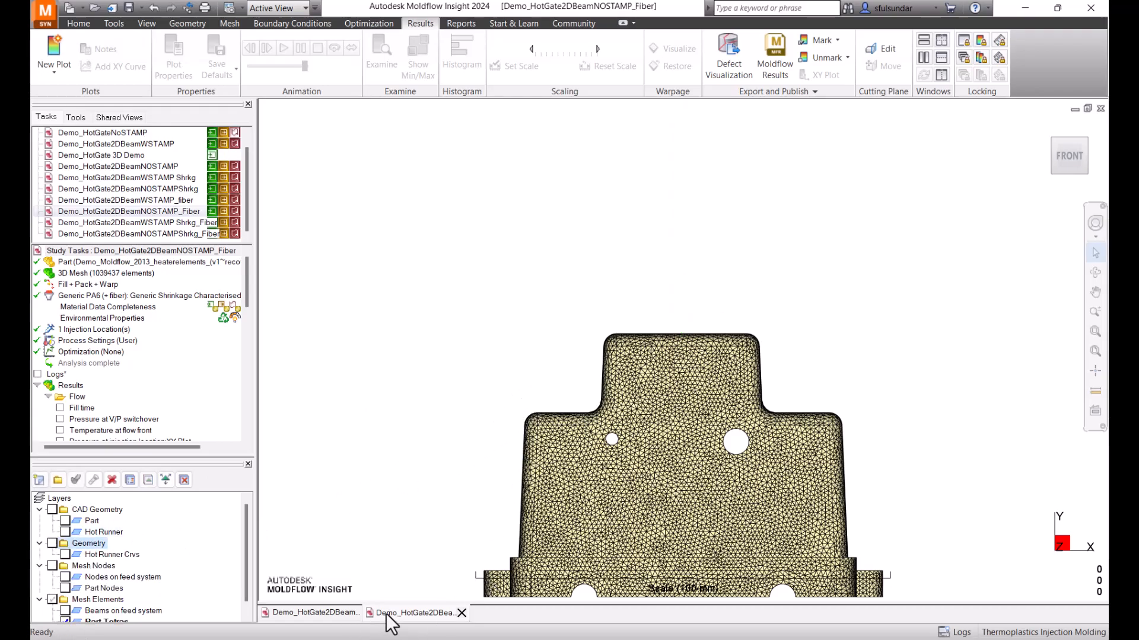
click(339, 614)
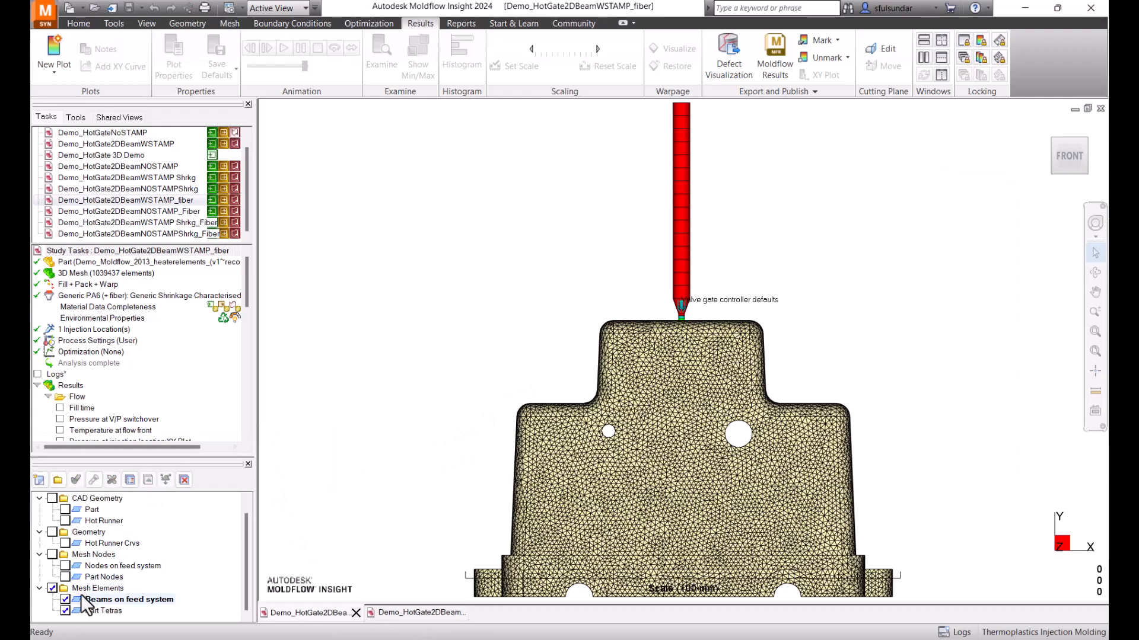
click(66, 598)
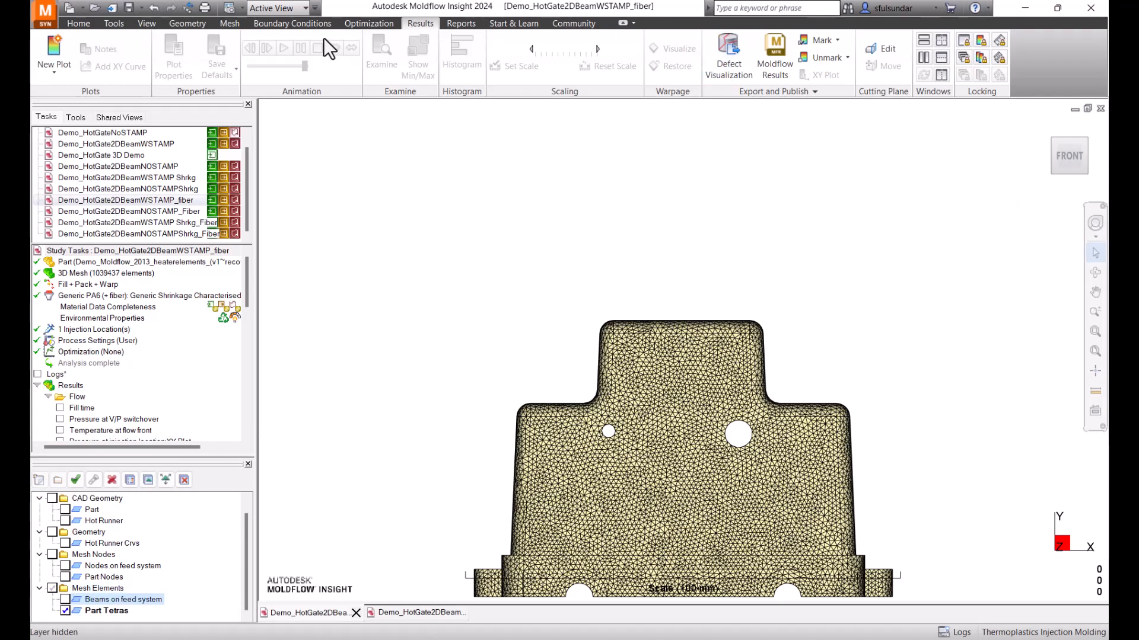
Tile the two fiber study windows side by side and lock all of their views and plots together.
click(152, 22)
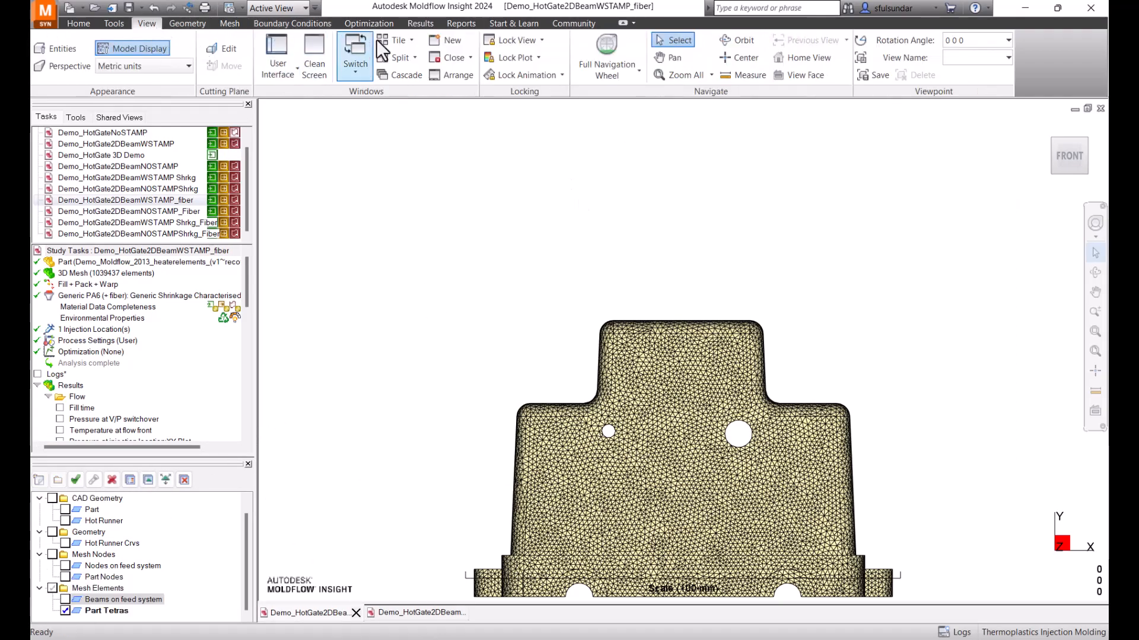
click(395, 37)
click(373, 94)
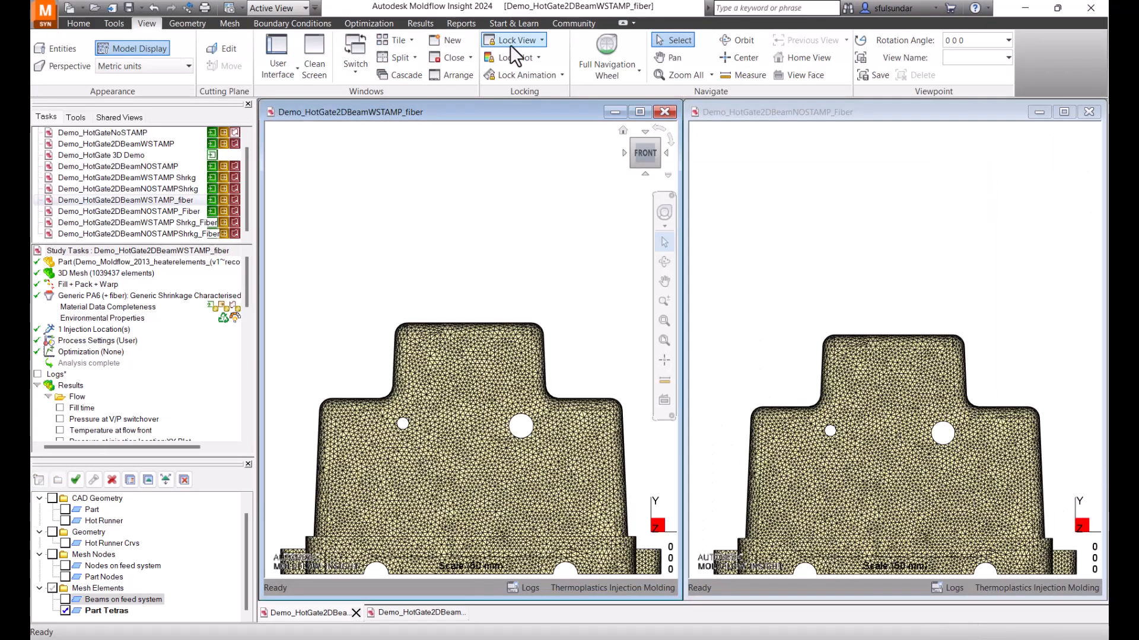
click(515, 39)
click(511, 65)
click(531, 57)
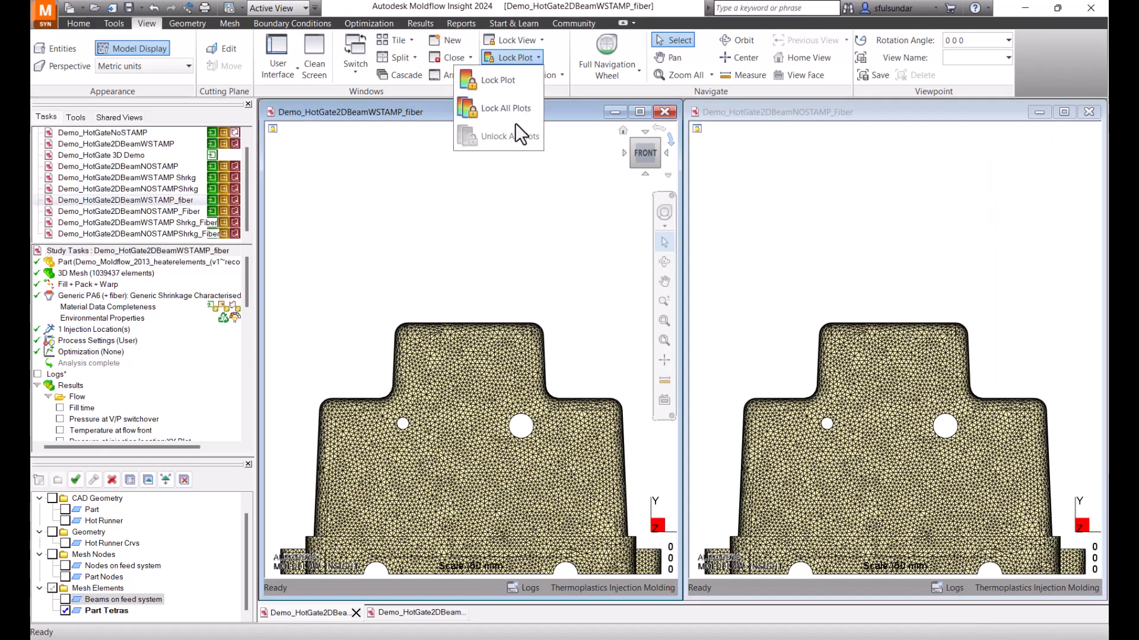
click(510, 116)
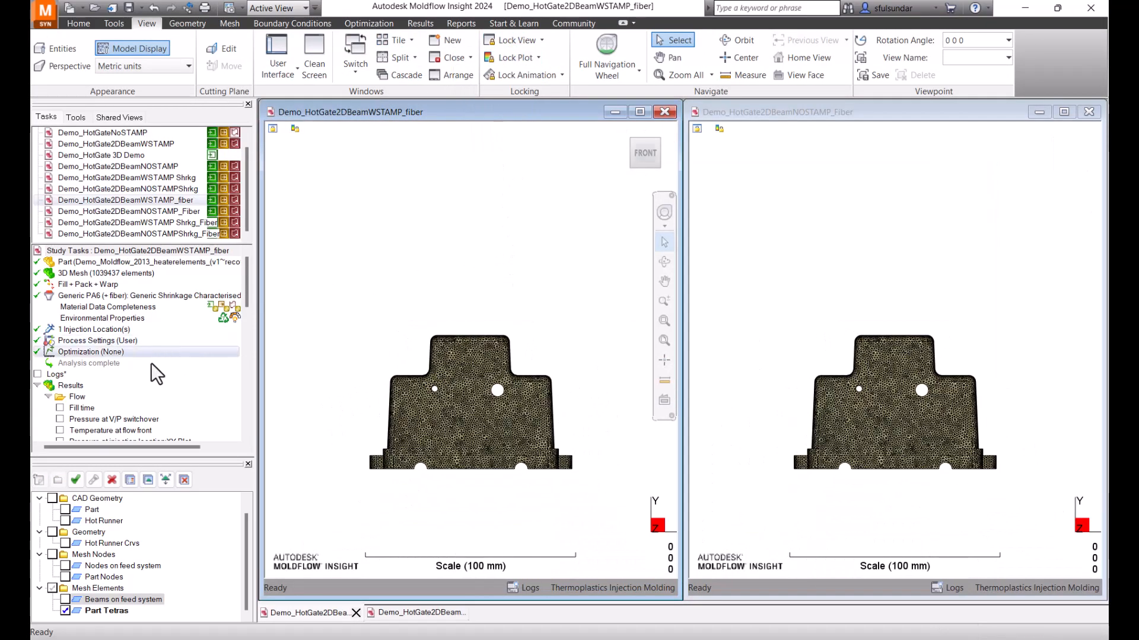
Open the details of the WSTAMP_fiber study's Generic PA6 (+ fiber) material and check its Fibers/fillers description.
scroll(145, 368, down, 6)
scroll(142, 373, down, 2)
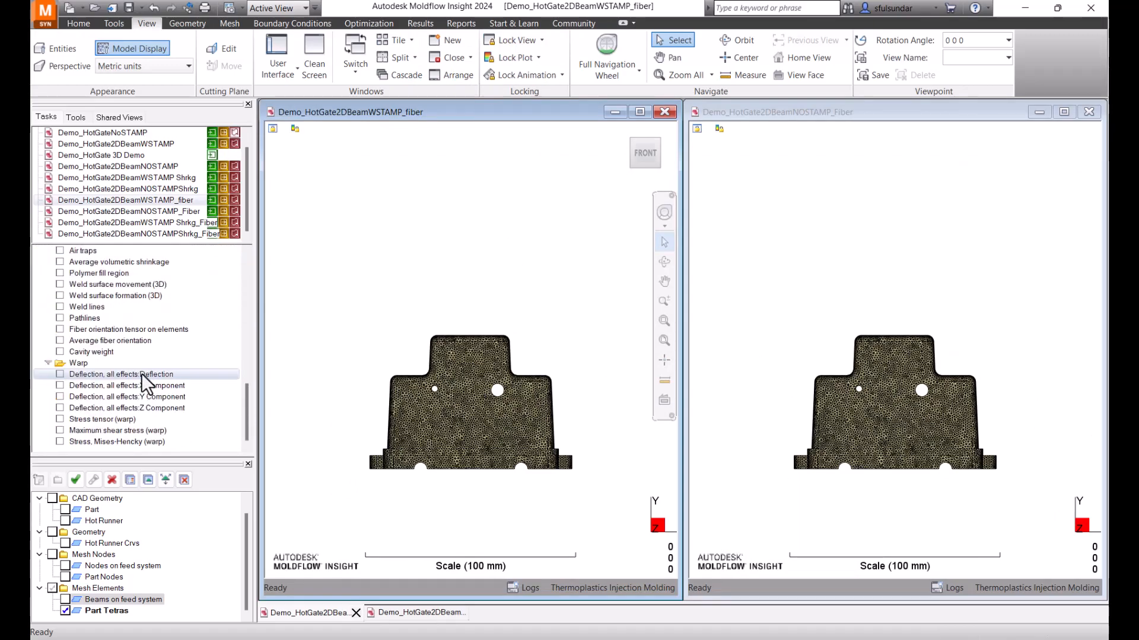
scroll(141, 373, up, 2)
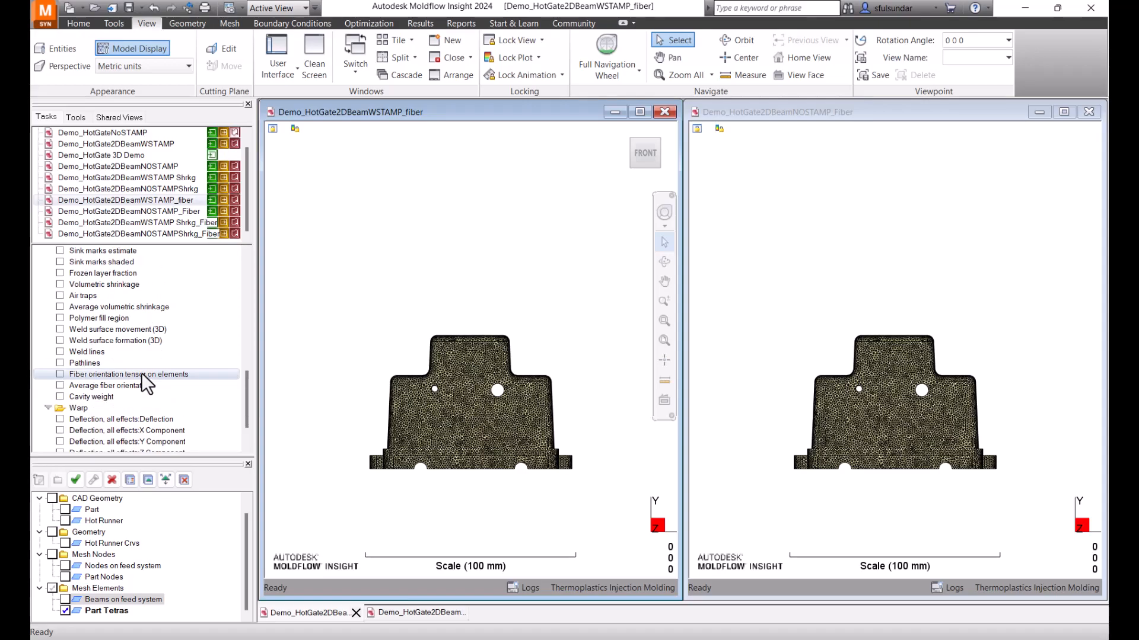
scroll(145, 355, up, 5)
scroll(147, 321, up, 10)
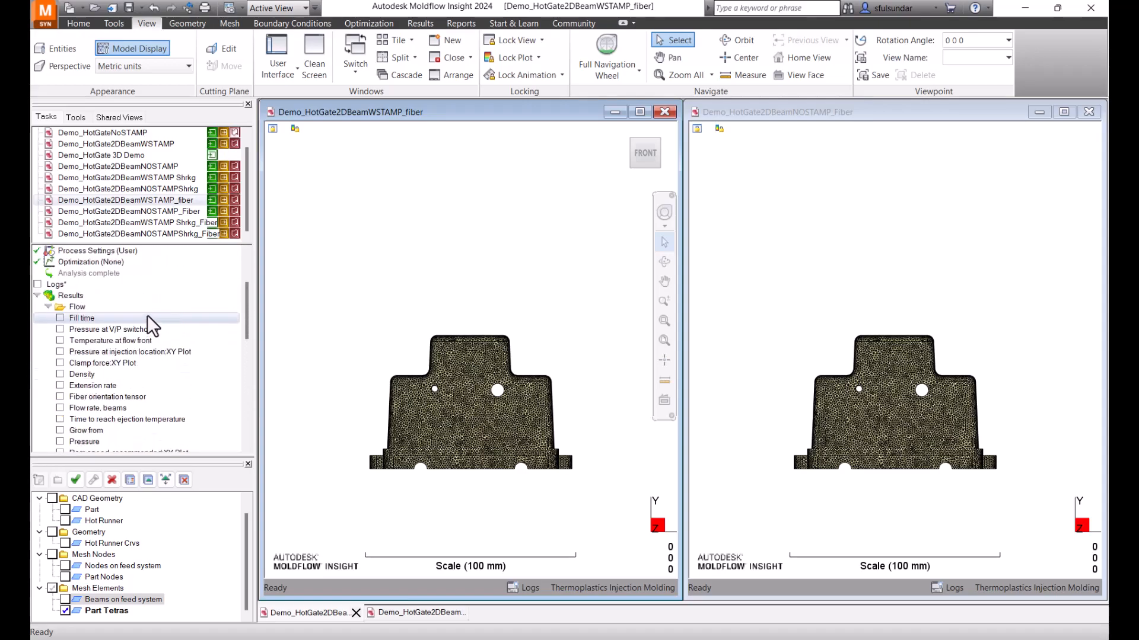
right_click(112, 259)
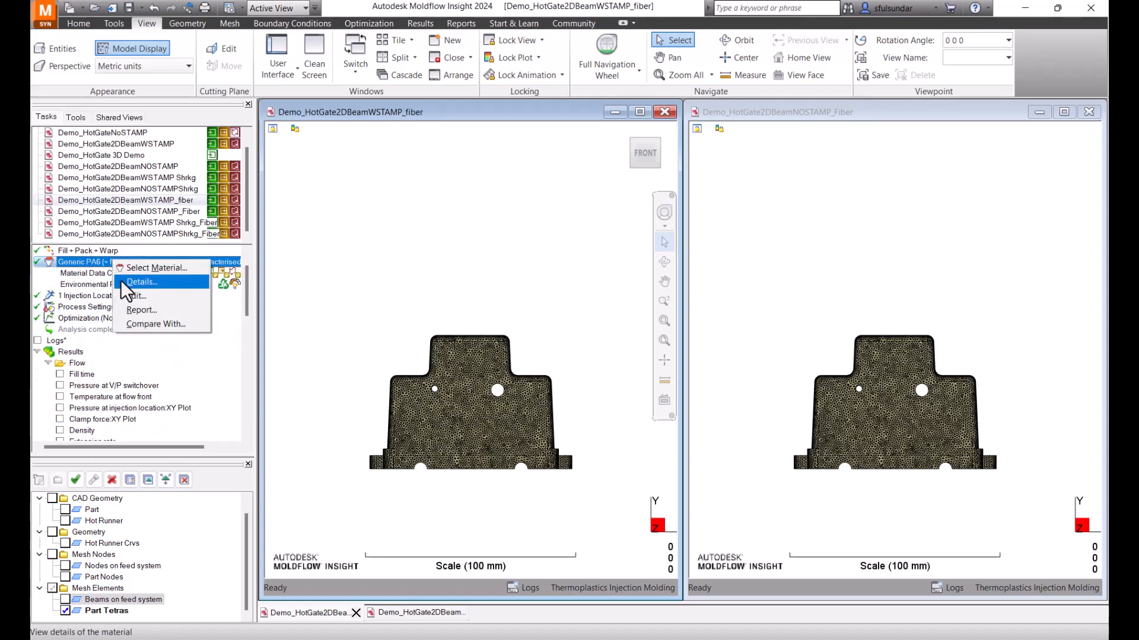
click(120, 280)
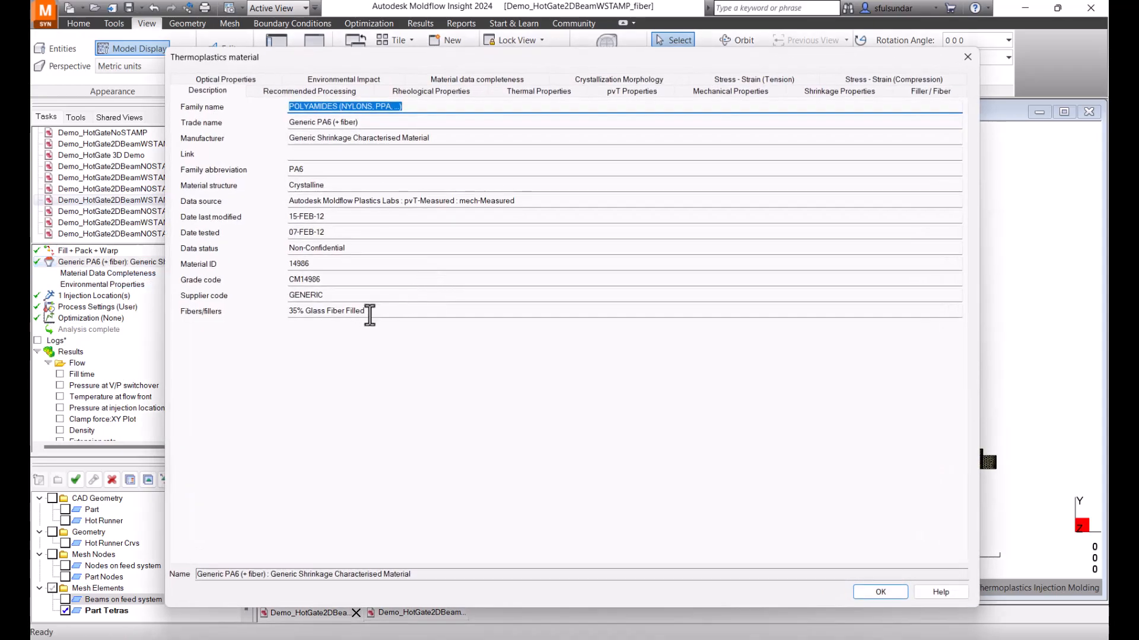
drag(367, 311, 268, 312)
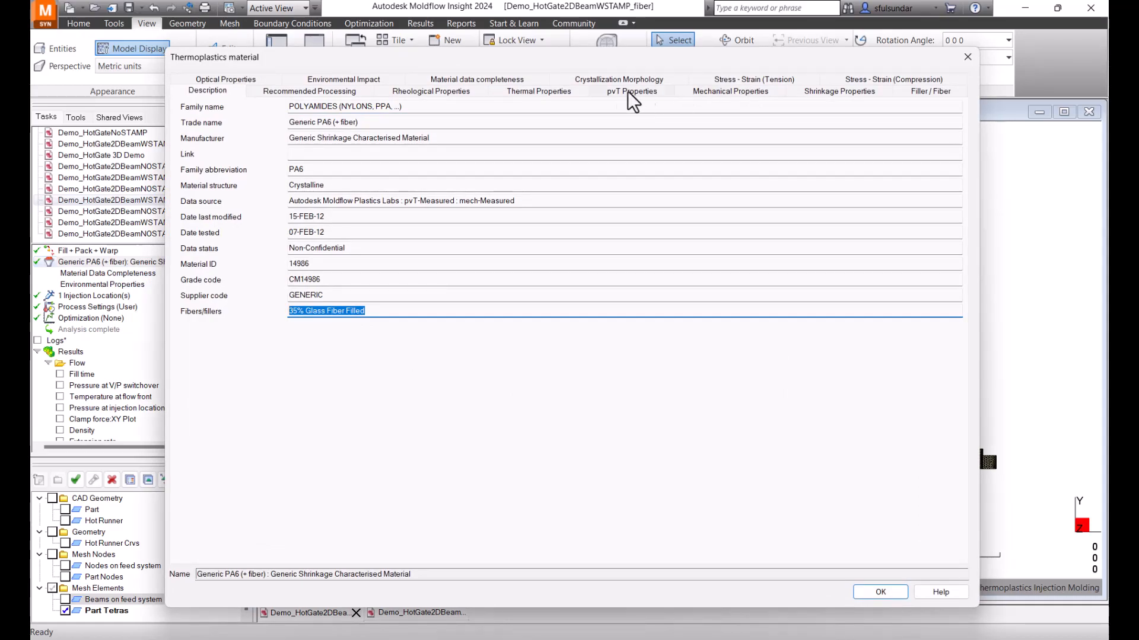
Examine the detailed Glass Fiber filler data, including the aspect ratio, and close the material details.
click(928, 93)
click(254, 207)
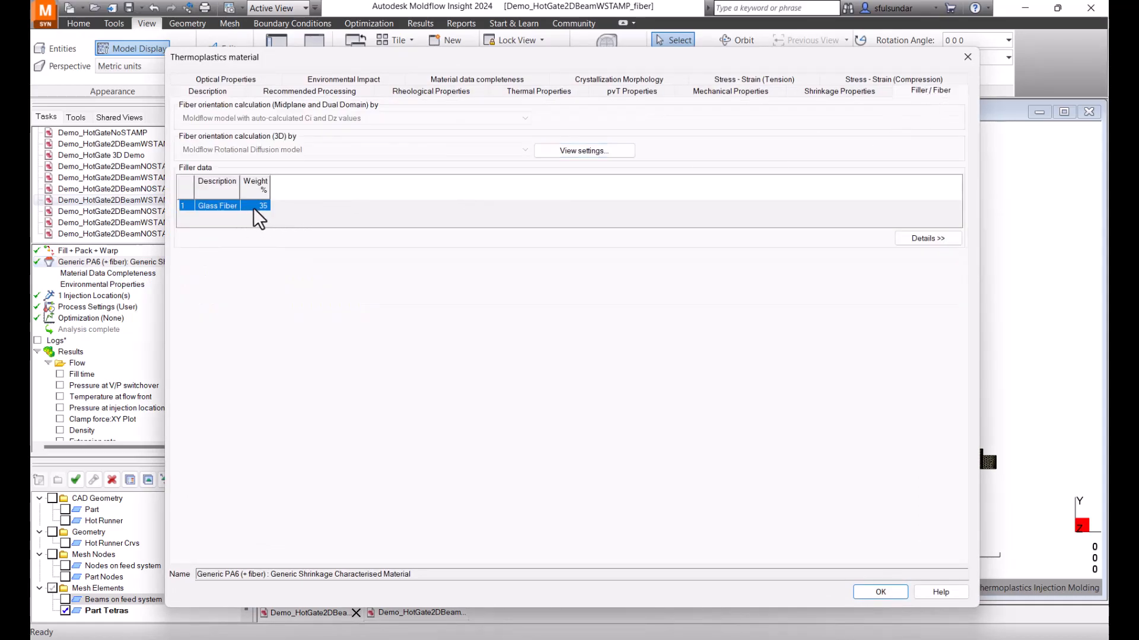
click(926, 238)
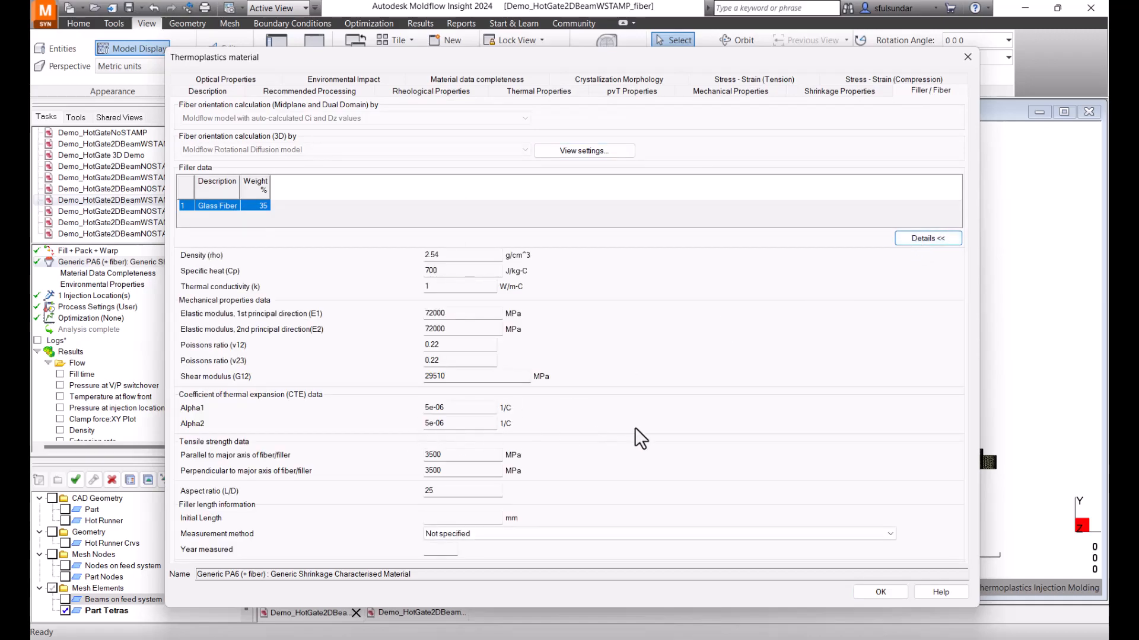
double_click(464, 491)
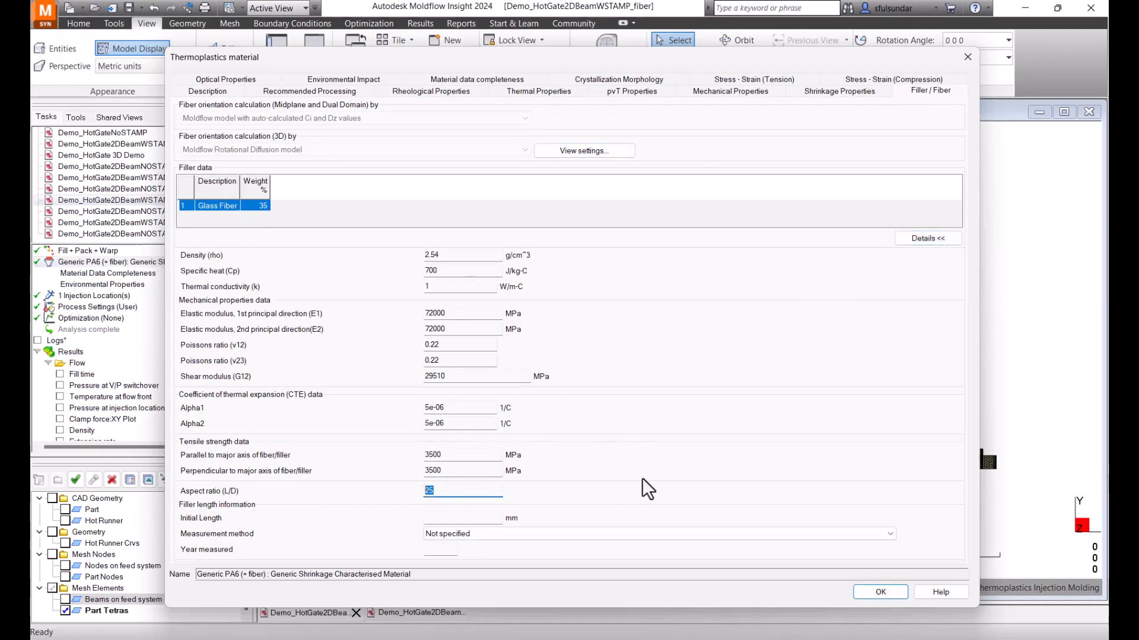
click(894, 596)
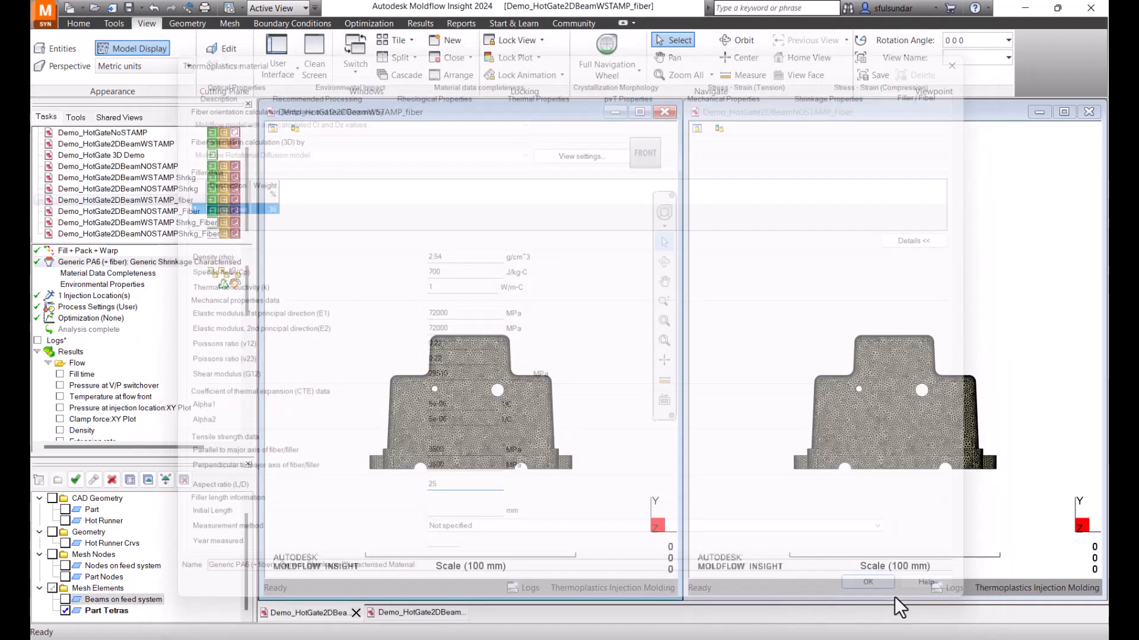
Display the Warp result "Deflection, all effects:Deflection" in both fiber study windows and view the parts from the underside.
scroll(119, 390, down, 3)
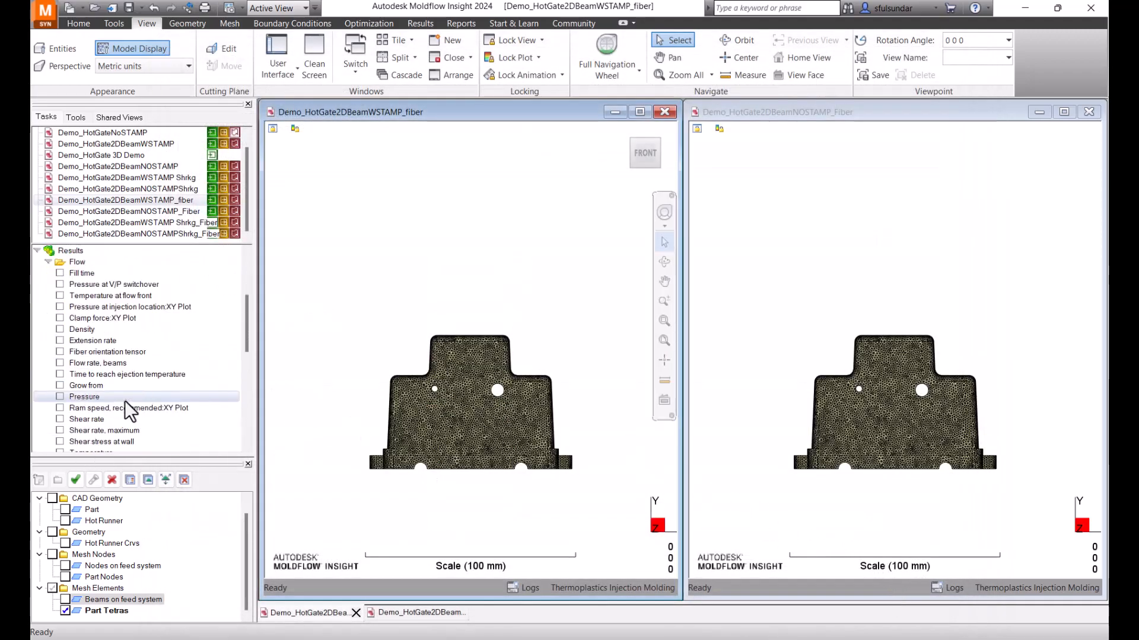
scroll(125, 401, down, 5)
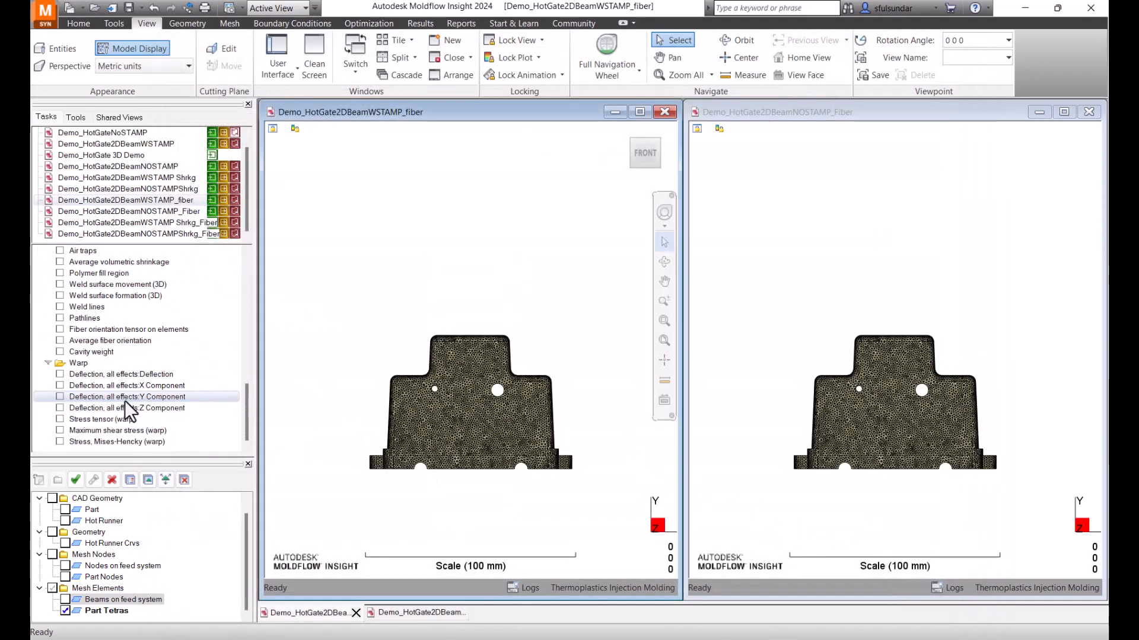
click(59, 375)
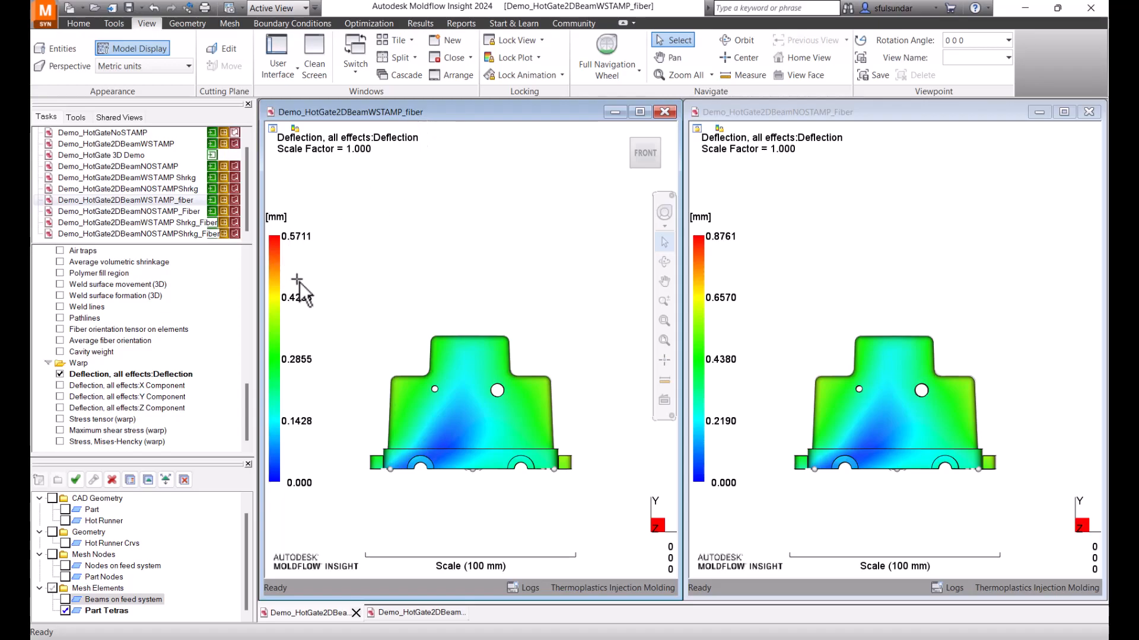
mouse_move(472, 439)
middle_down()
mouse_move(468, 224)
mouse_move(460, 234)
mouse_move(476, 299)
mouse_move(427, 300)
mouse_move(448, 295)
mouse_move(450, 257)
middle_up()
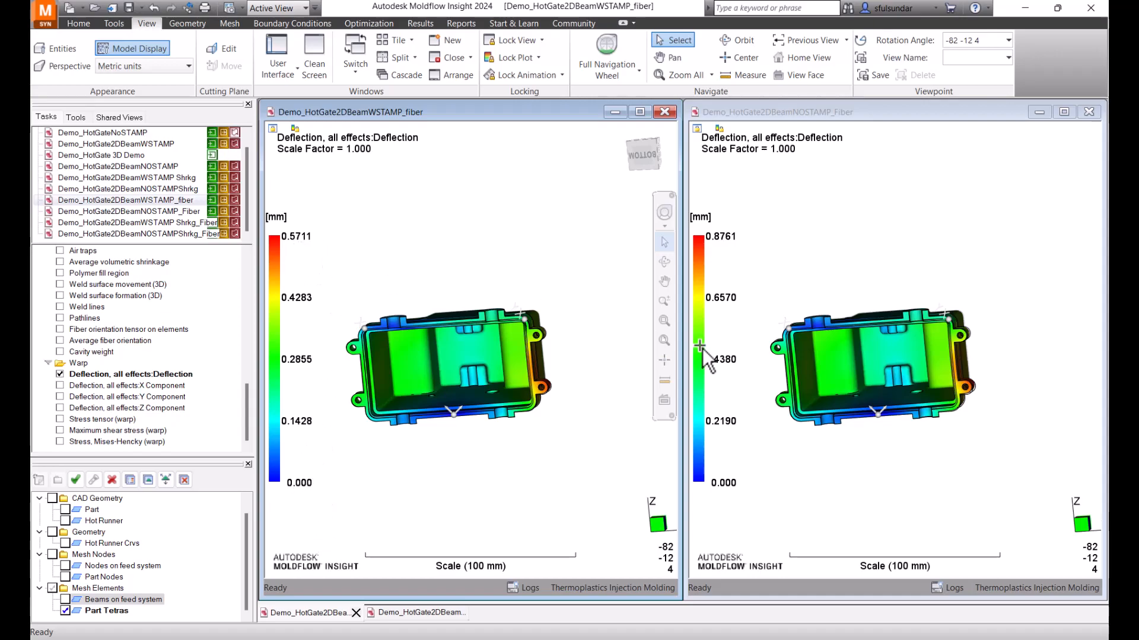
click(664, 341)
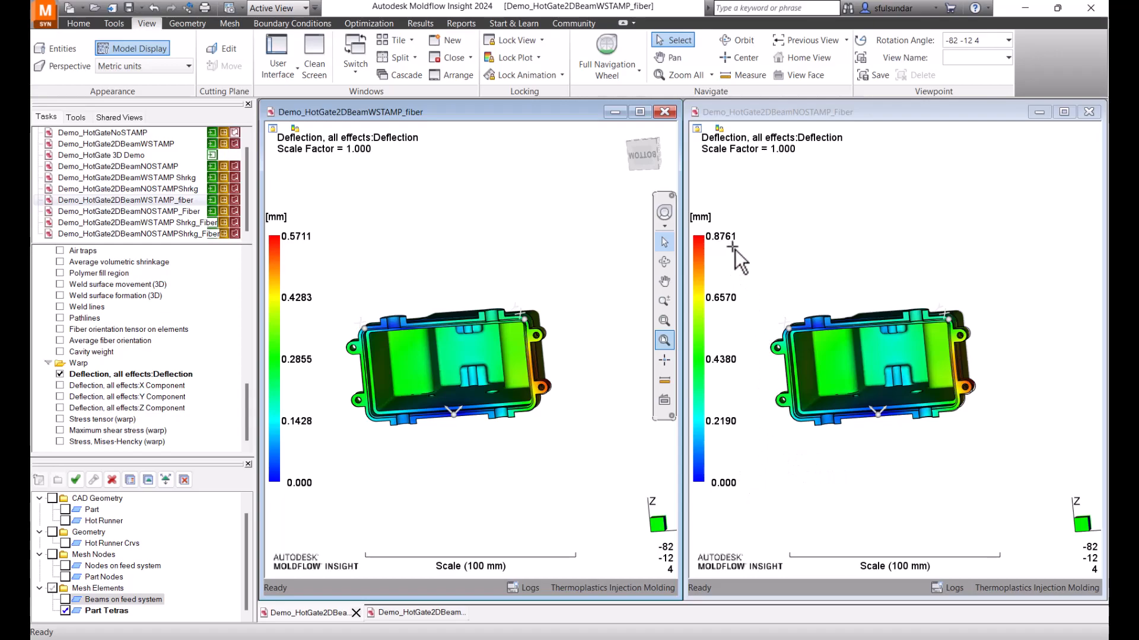
Open the plot properties of "Deflection, all effects:Deflection" and choose Automatic shrinkage compensation to read the estimated x, y and z shrinkage.
right_click(152, 375)
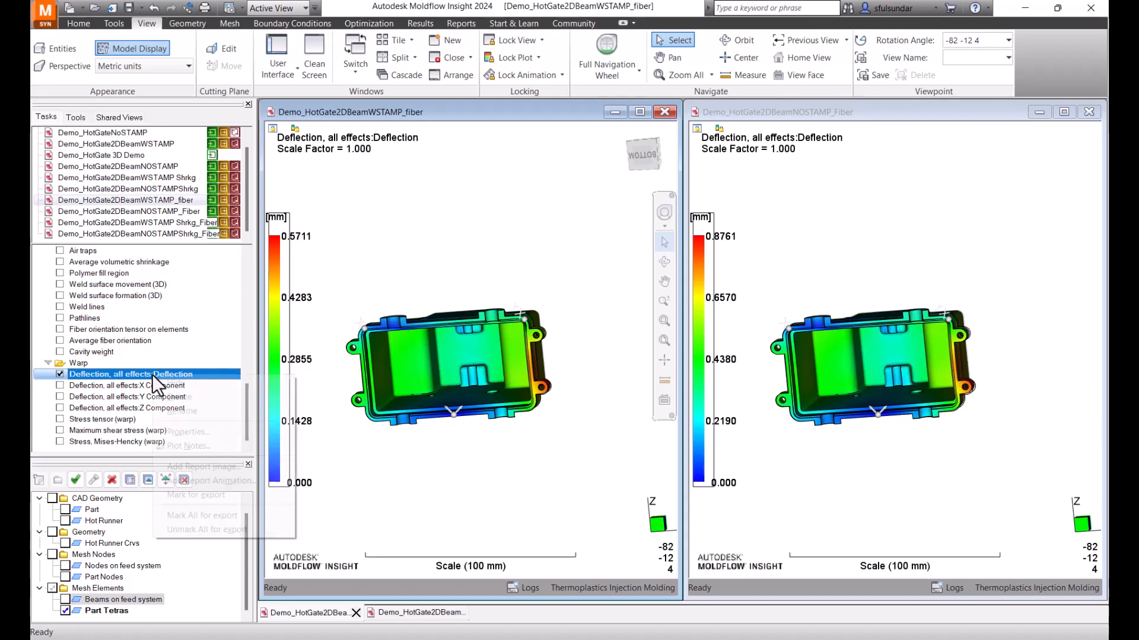
click(180, 431)
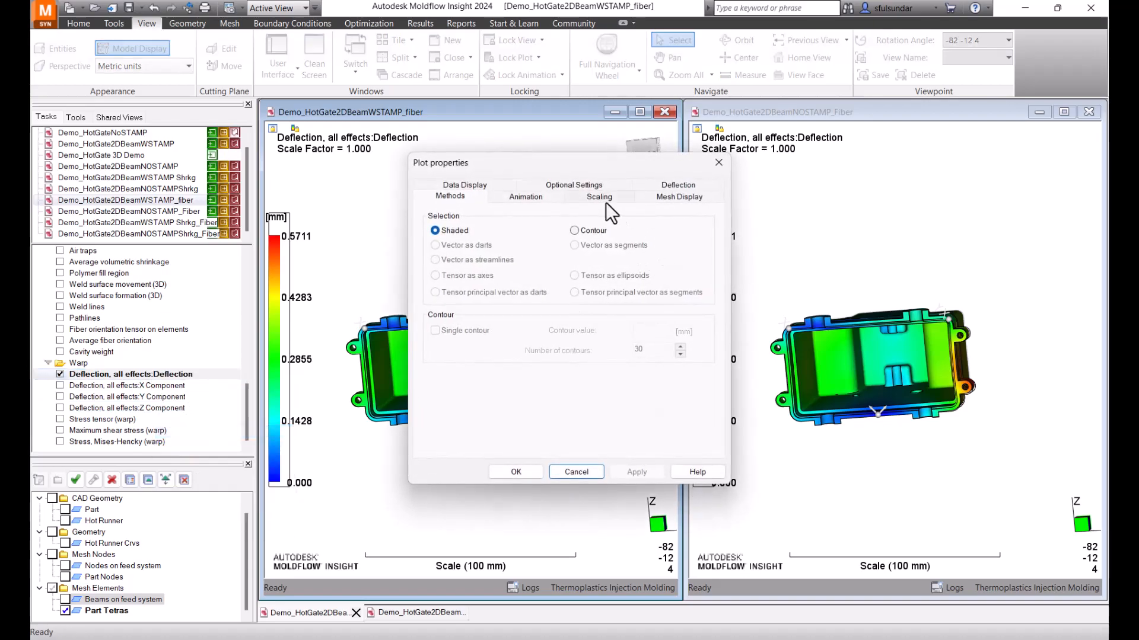
click(684, 187)
click(602, 353)
click(603, 374)
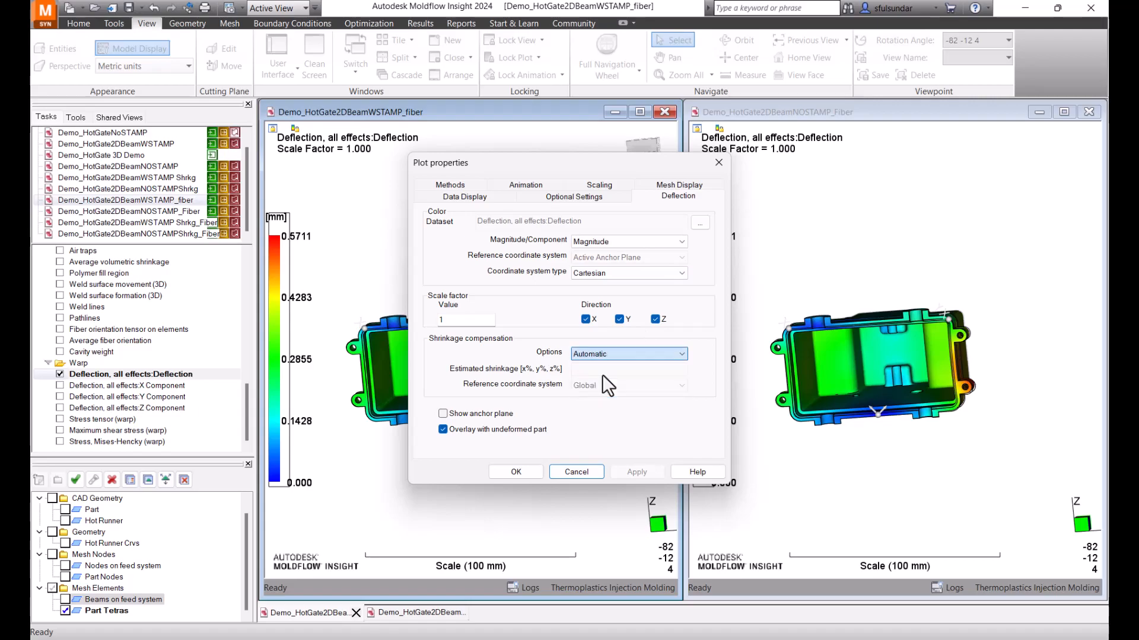
click(639, 351)
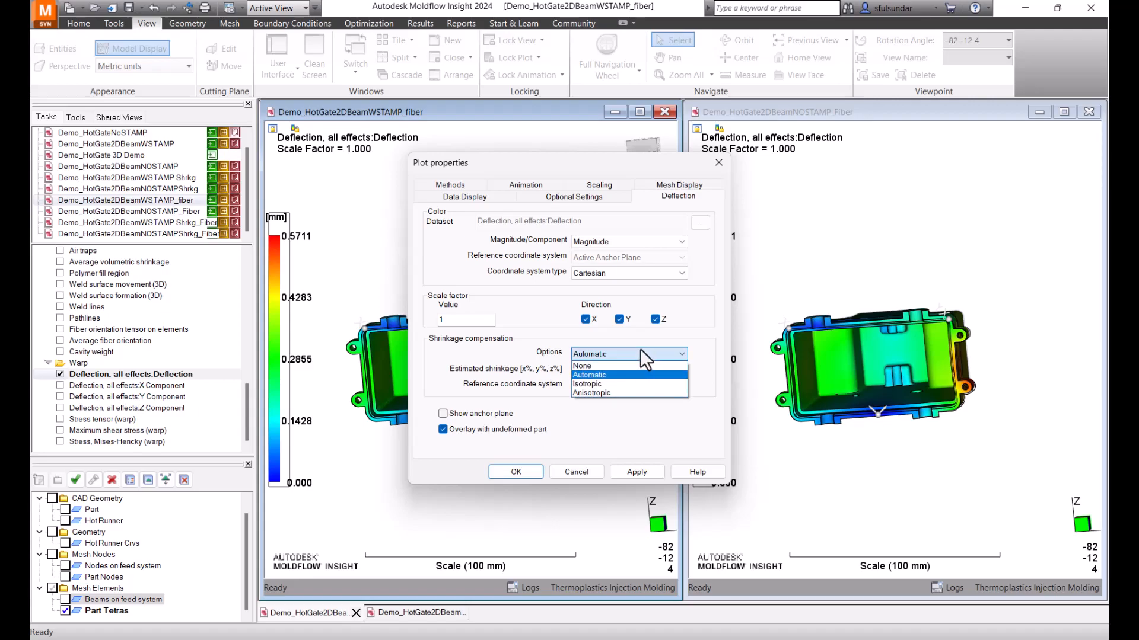
click(639, 348)
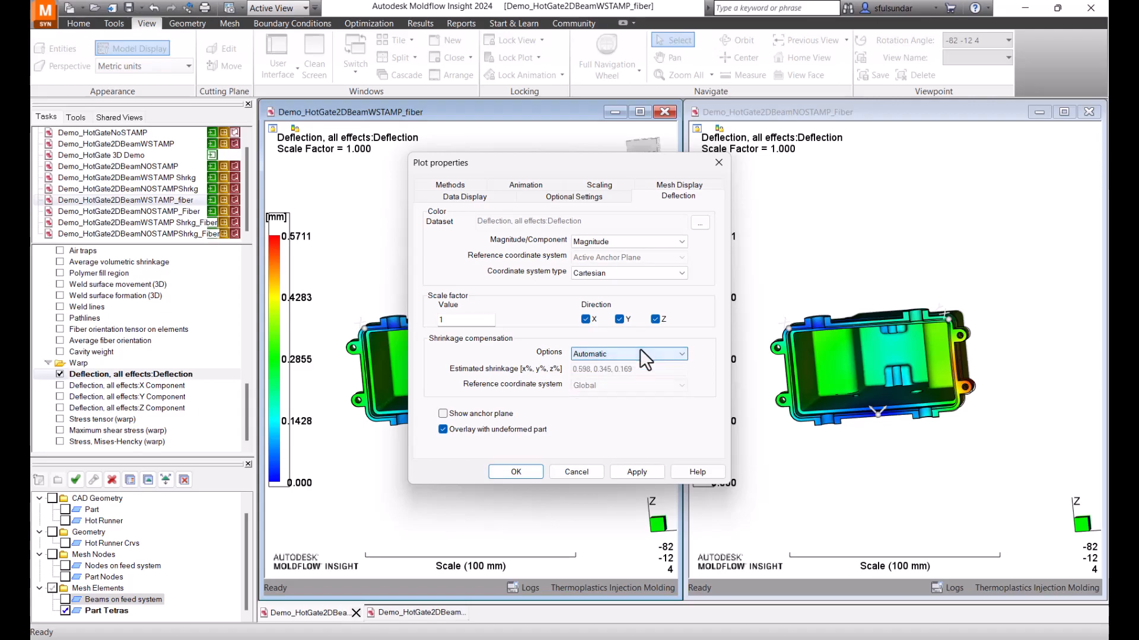
Apply Isotropic shrinkage compensation with 0.6% estimated shrinkage to the deflection plots and compare both fiber parts from the front.
click(640, 348)
click(617, 385)
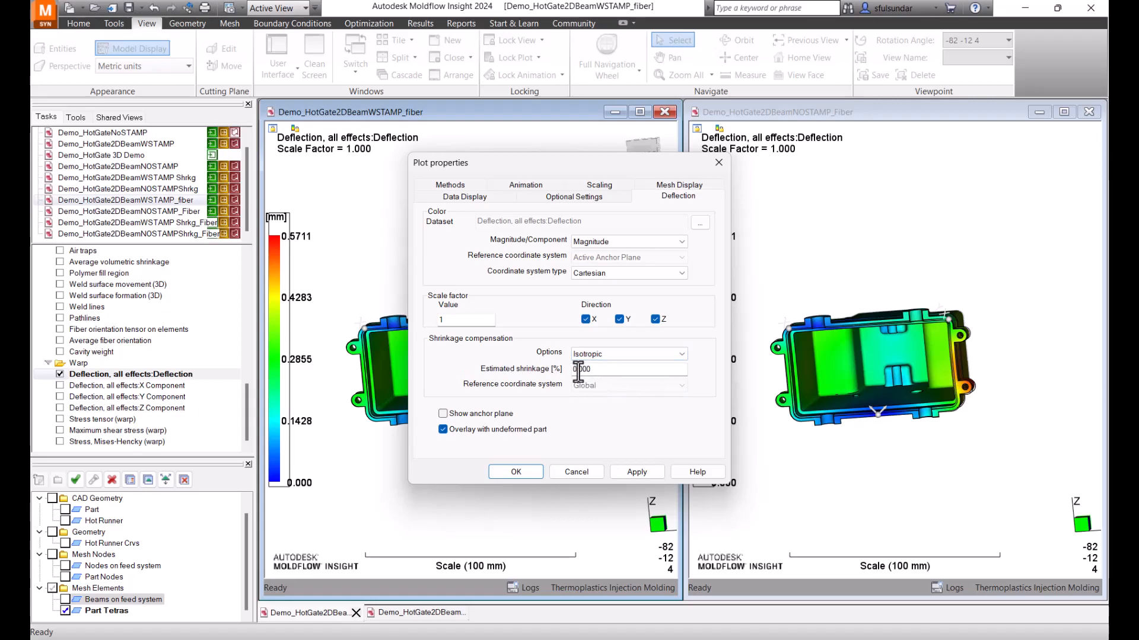
drag(579, 370, 605, 370)
text(6)
click(620, 471)
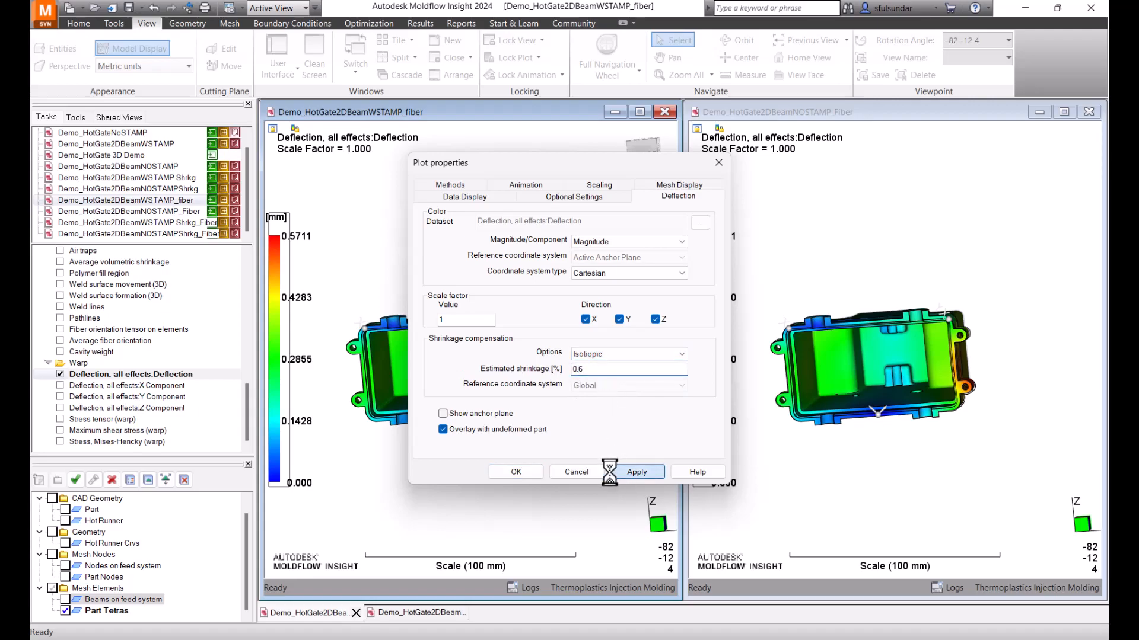
click(527, 472)
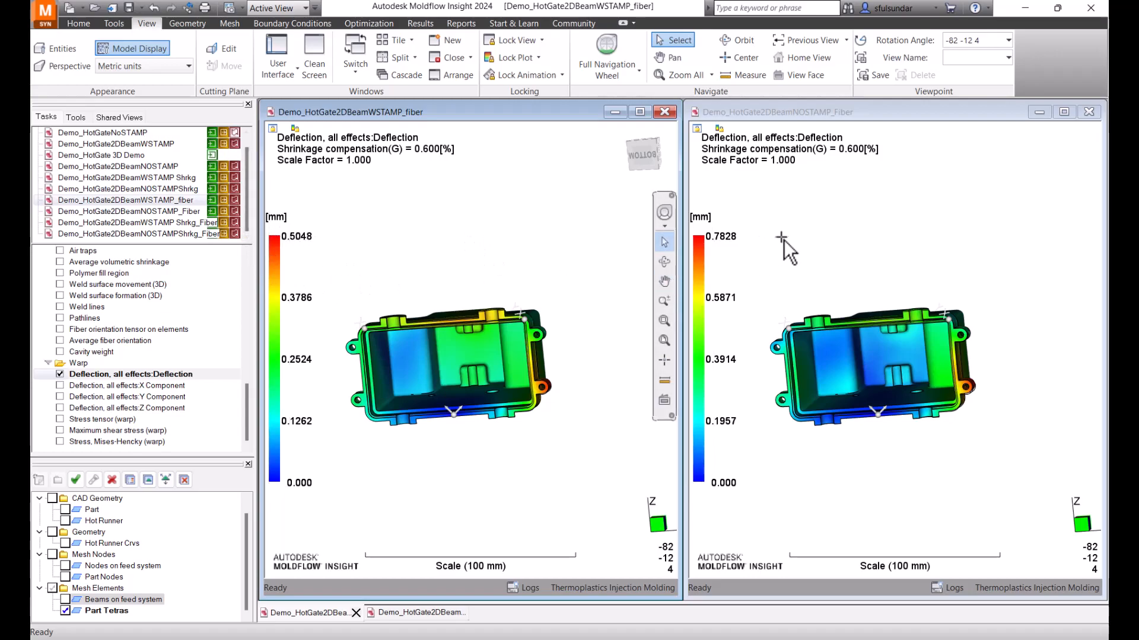
middle_drag(803, 258, 810, 398)
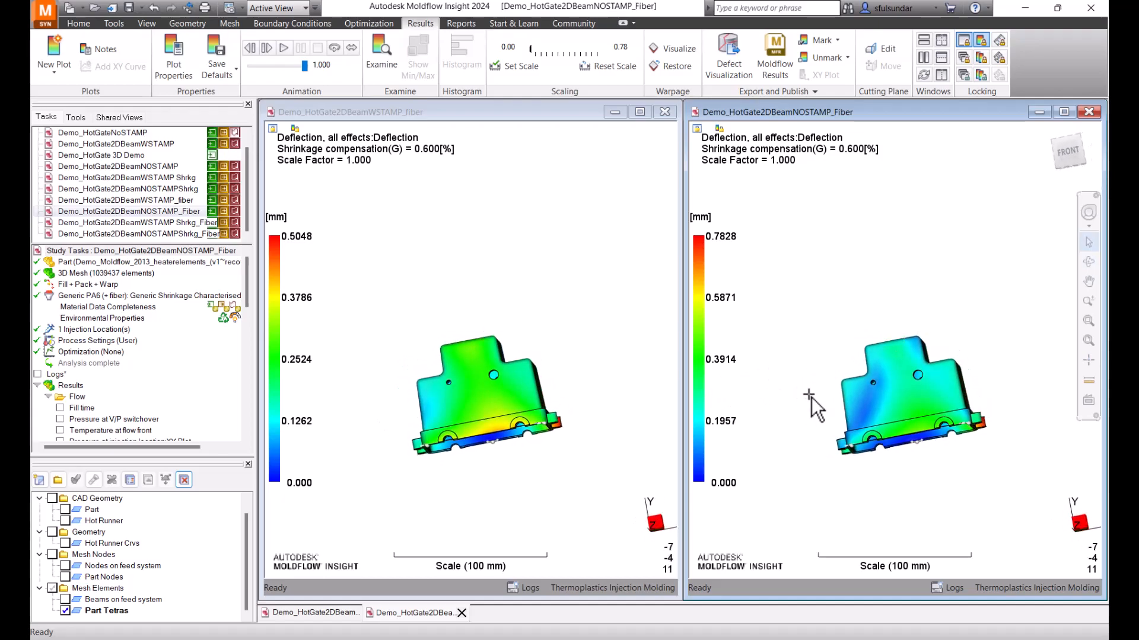